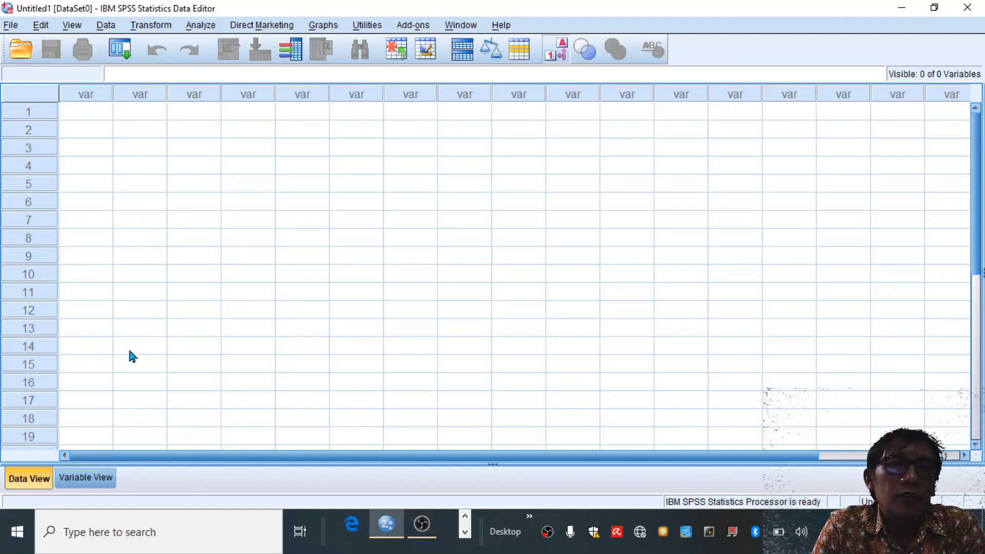
- Define two new variables named Mesin and Cacat in the variable definitions
{"action": "left_click", "coordinate": [77, 481]}
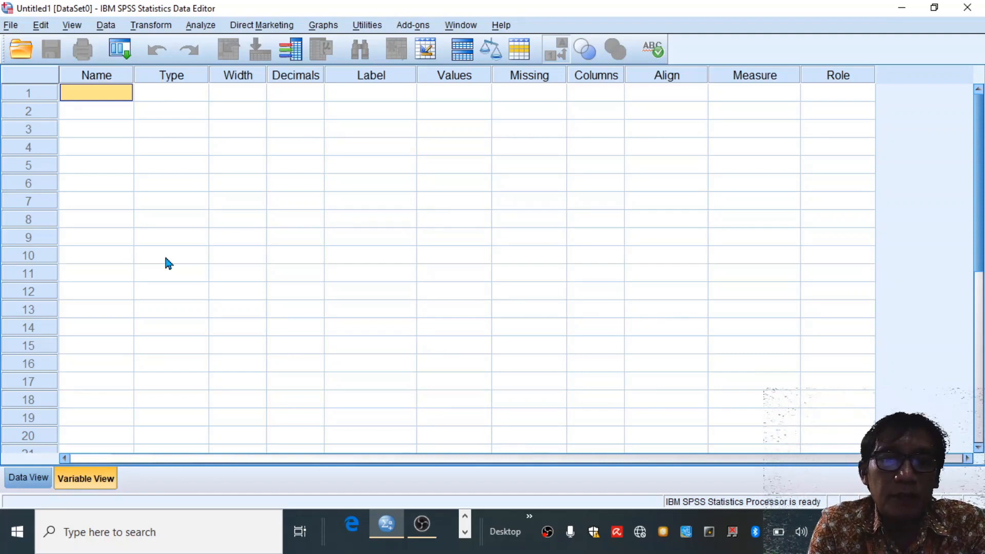
{"action": "type", "text": "Mesin"}
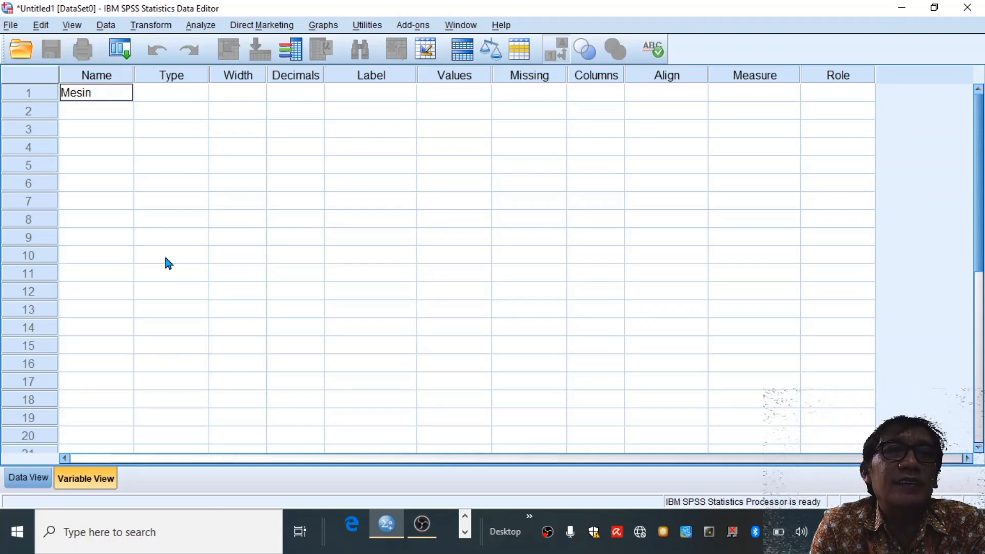
{"action": "key", "text": "Return"}
{"action": "type", "text": "Caca"}
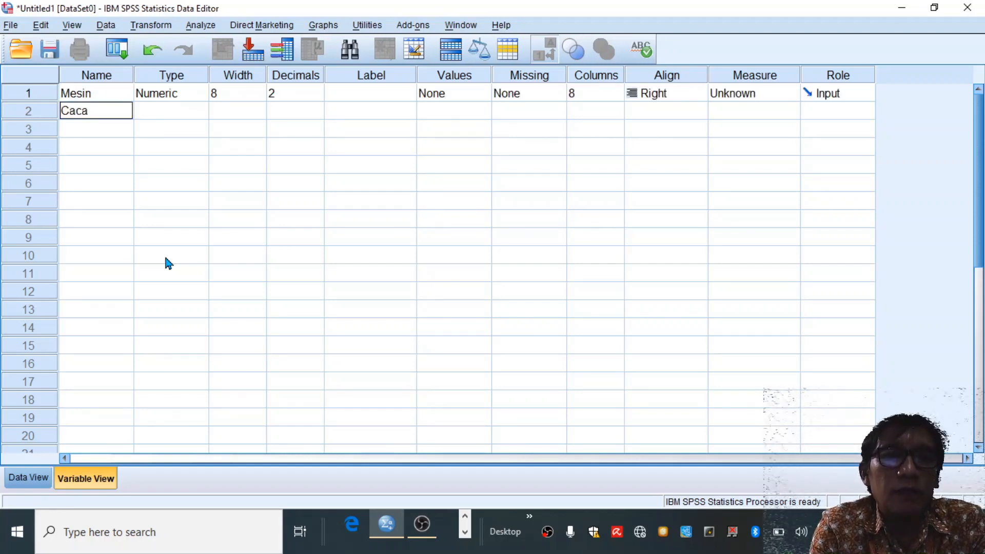
{"action": "type", "text": "t"}
{"action": "key", "text": "Return"}
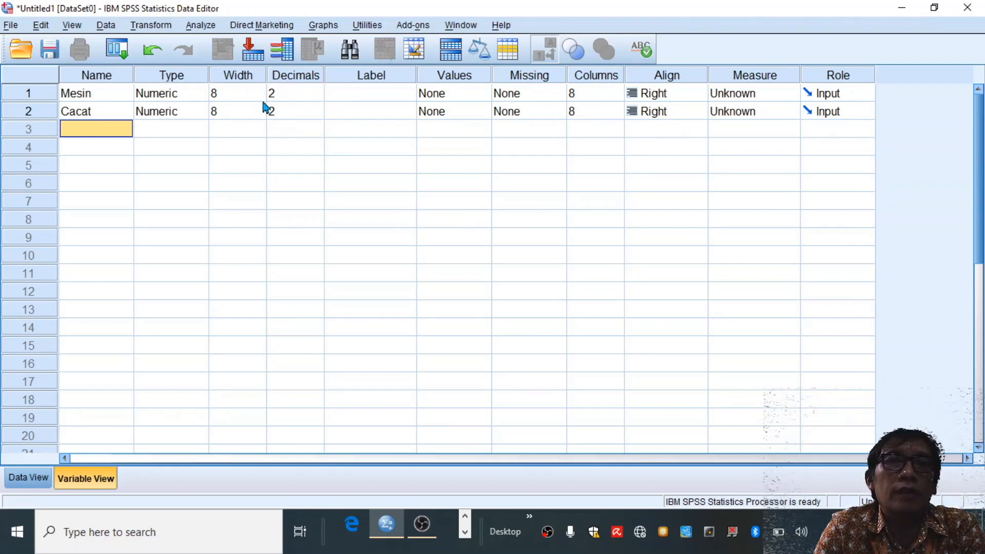
- Label the Mesin variable "Tipe Mesin" and the Cacat variable "Persentase Produk Cacat"
{"action": "left_click", "coordinate": [375, 96]}
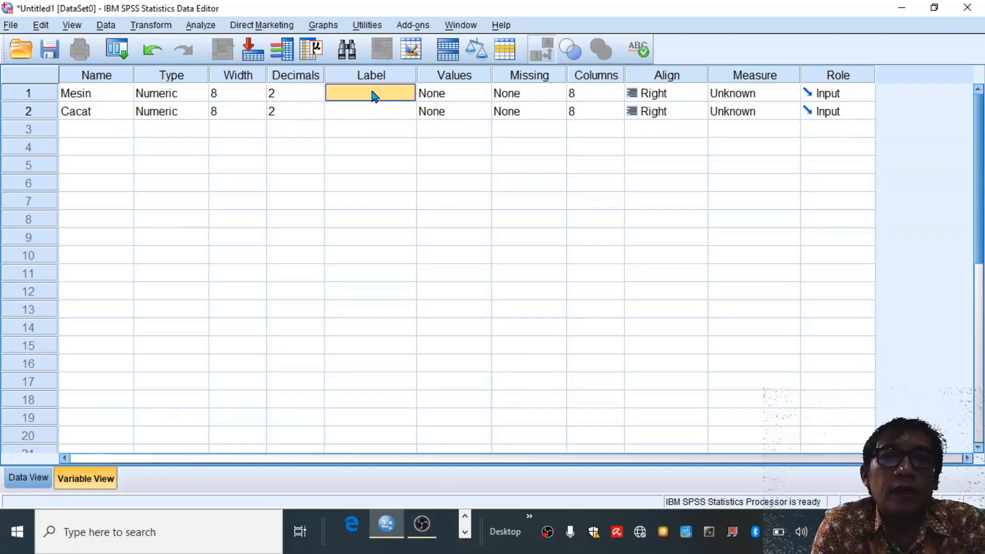
{"action": "type", "text": "T"}
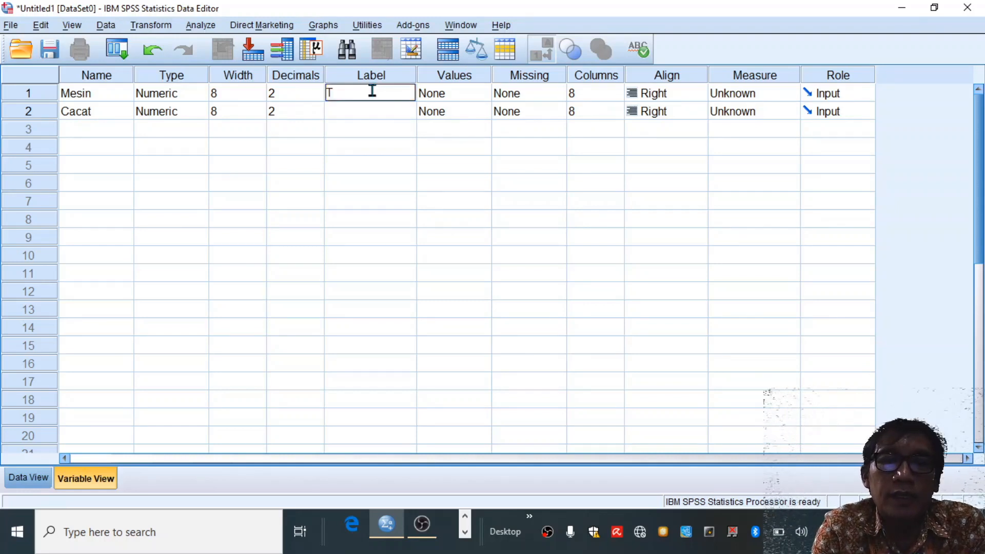
{"action": "type", "text": "ipe Mesin"}
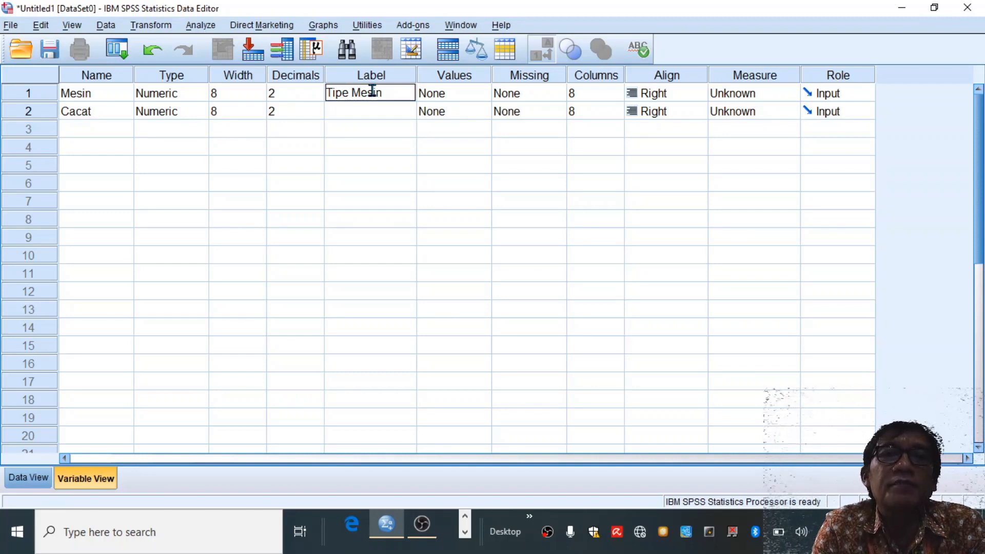
{"action": "key", "text": "Return"}
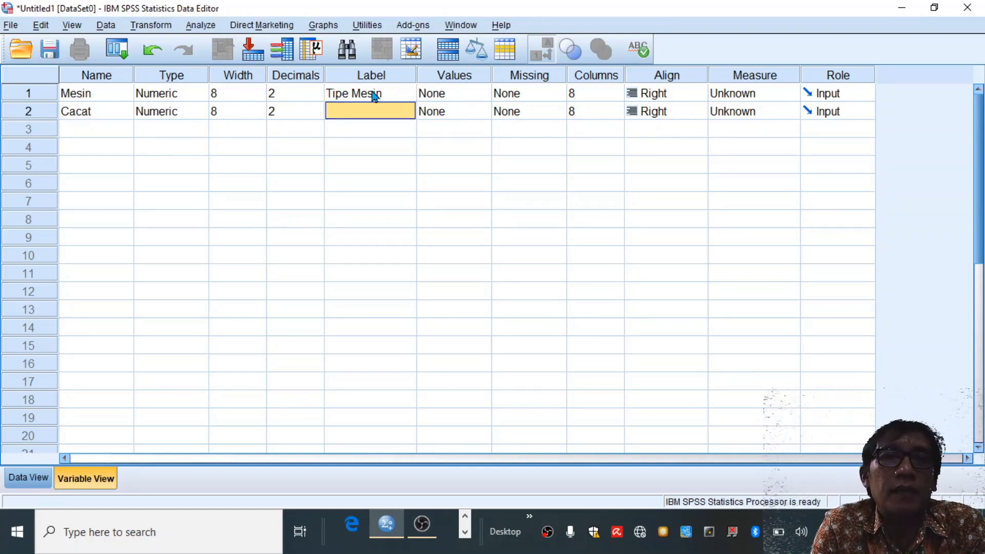
{"action": "type", "text": "Per"}
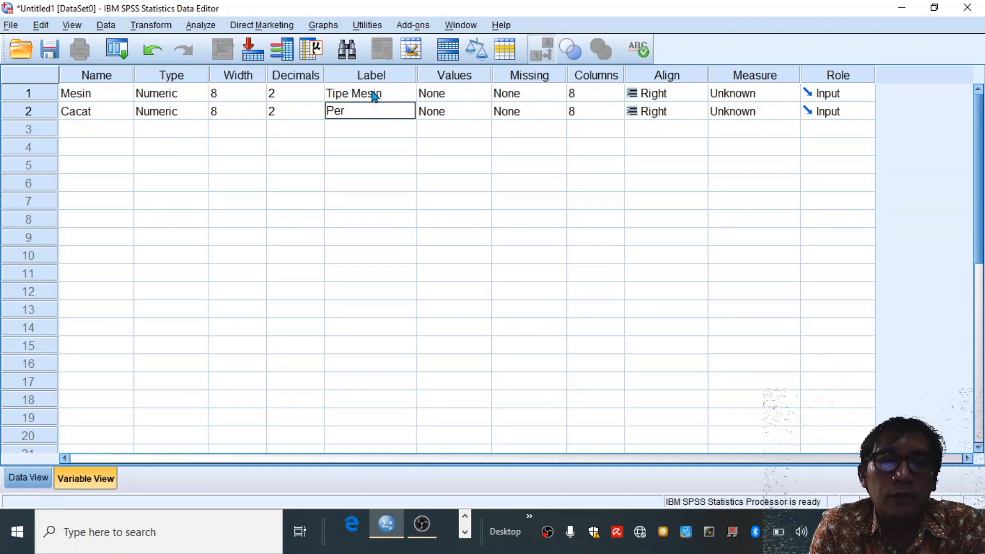
{"action": "type", "text": "sentase"}
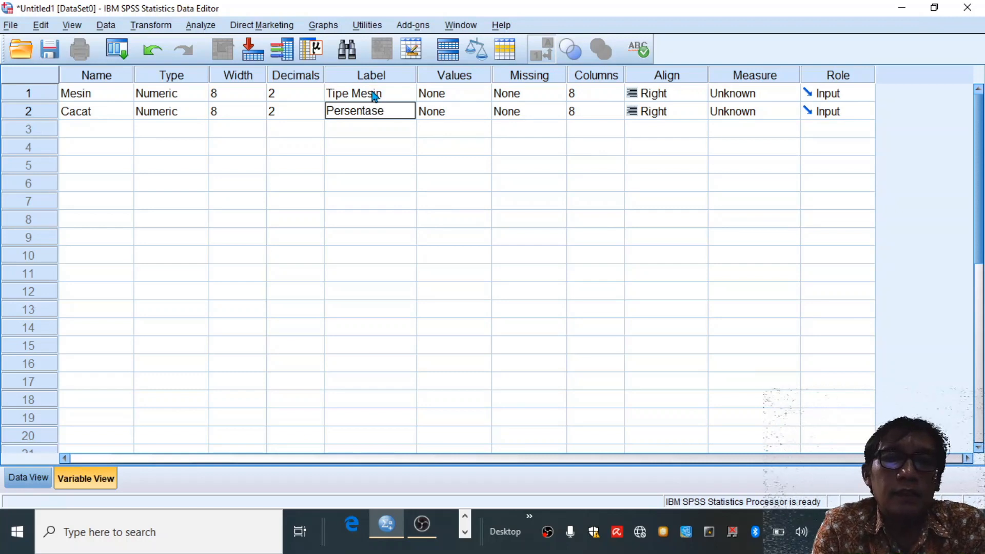
{"action": "type", "text": " Produk"}
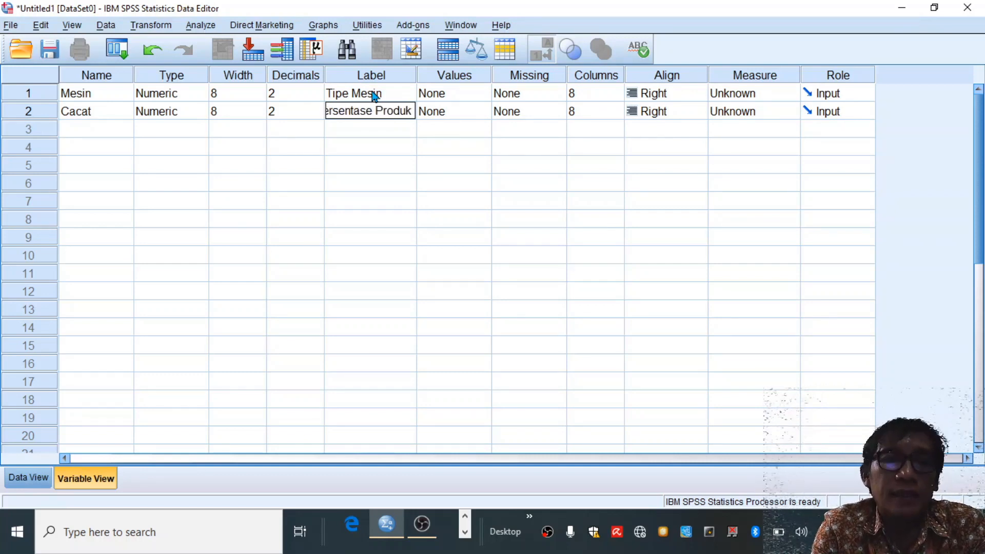
{"action": "type", "text": " Cacat"}
{"action": "key", "text": "Return"}
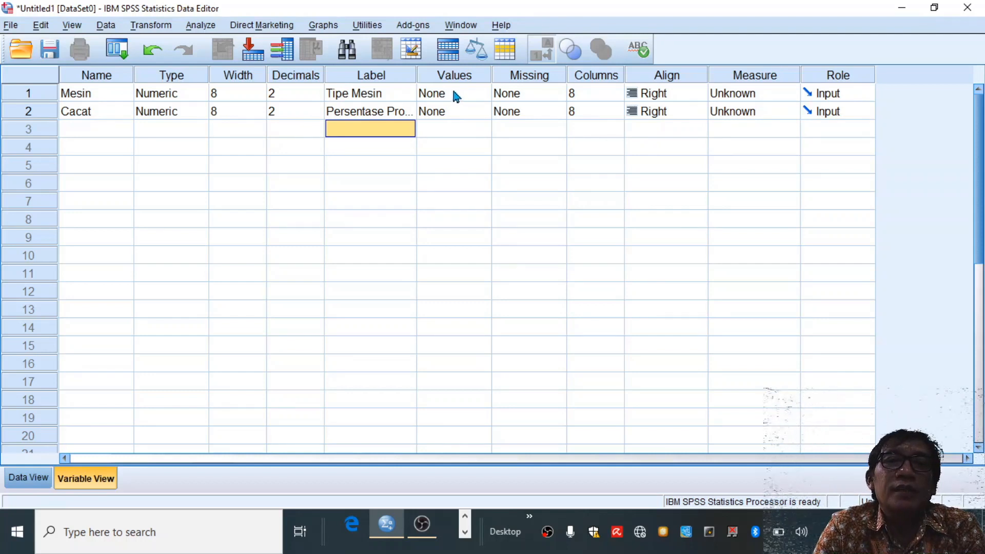
- Assign value labels to Mesin: 1 for "Mesin A" and 2 for "Mesin B"
{"action": "left_click", "coordinate": [483, 92]}
{"action": "left_click", "coordinate": [482, 92]}
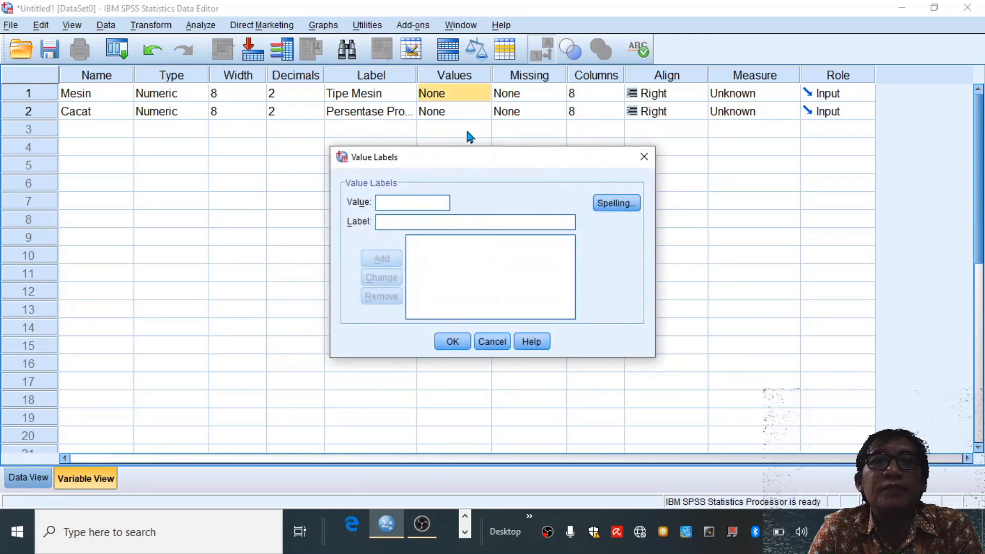
{"action": "type", "text": "1"}
{"action": "left_click", "coordinate": [403, 221]}
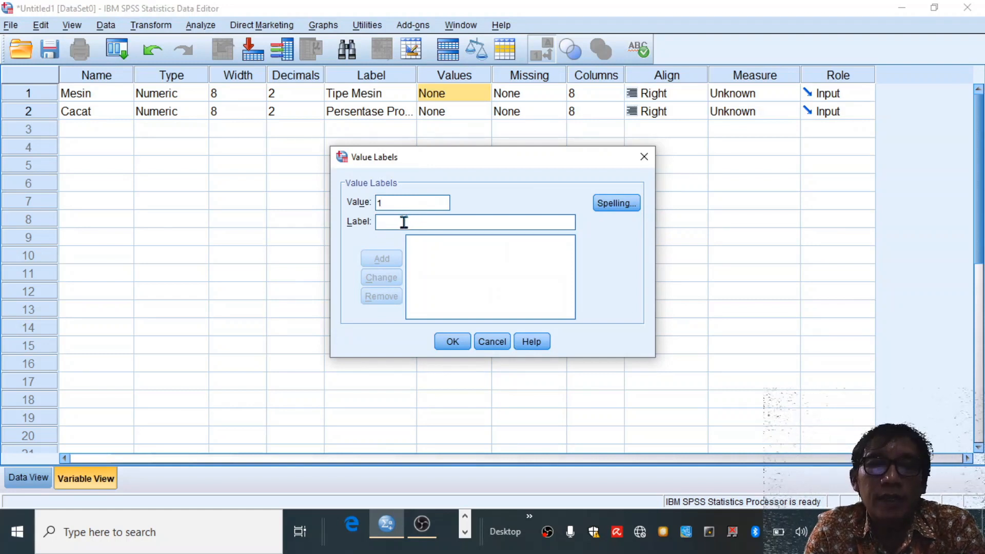
{"action": "type", "text": "Mesin A"}
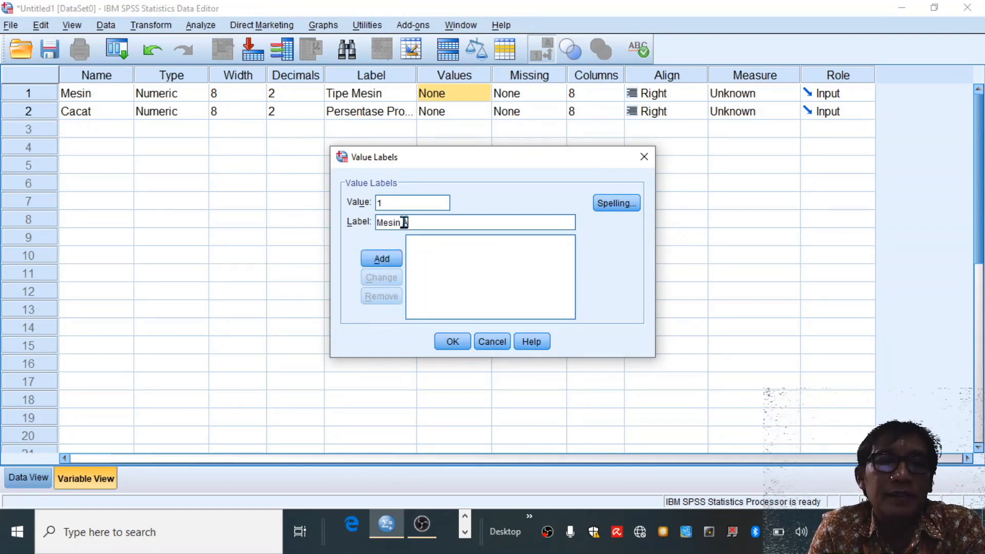
{"action": "left_click", "coordinate": [375, 264]}
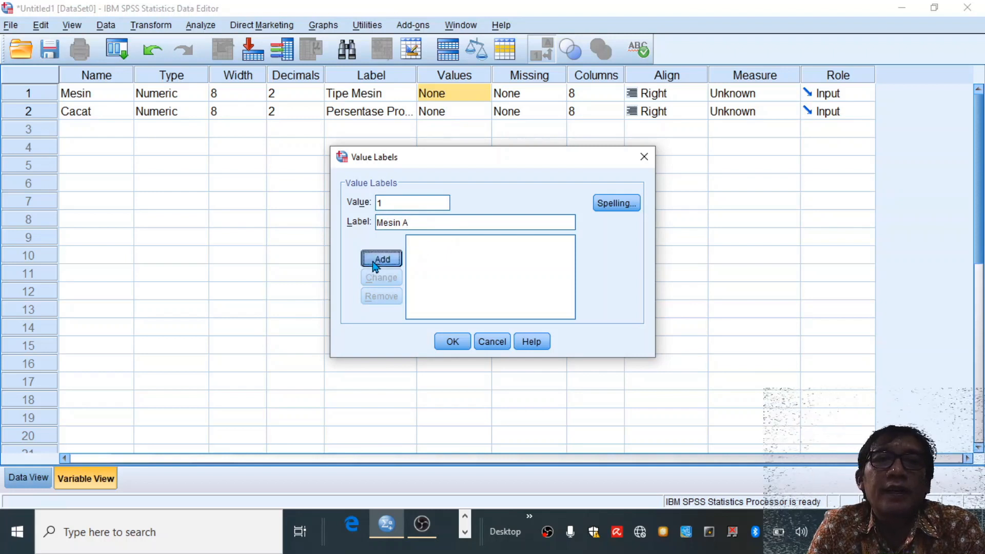
{"action": "type", "text": "2"}
{"action": "left_click", "coordinate": [395, 219]}
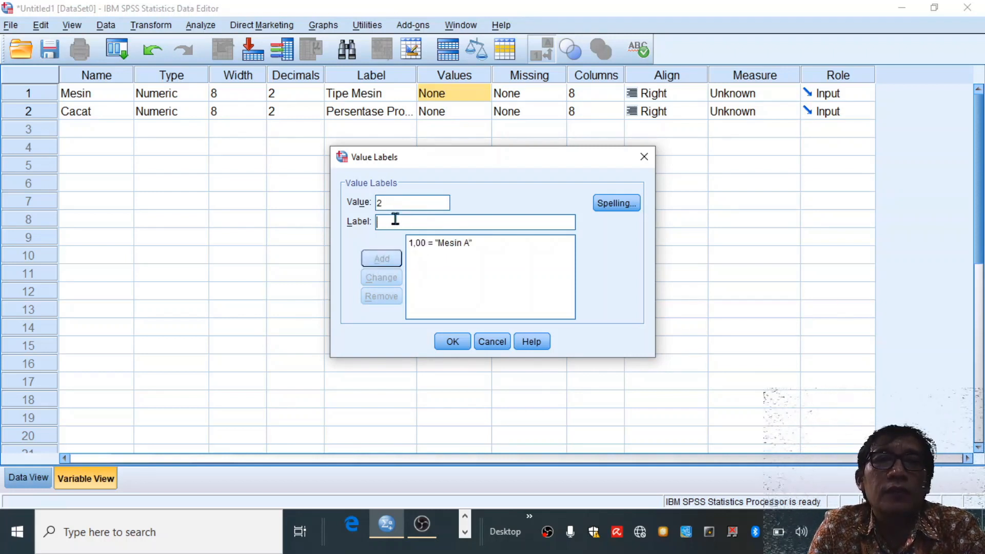
{"action": "type", "text": "Mesin B"}
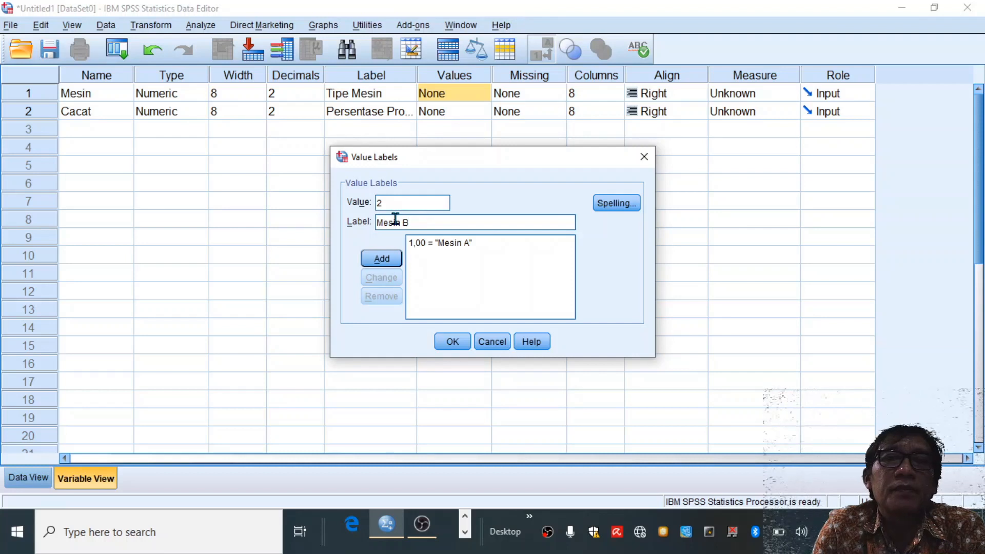
{"action": "left_click", "coordinate": [395, 260]}
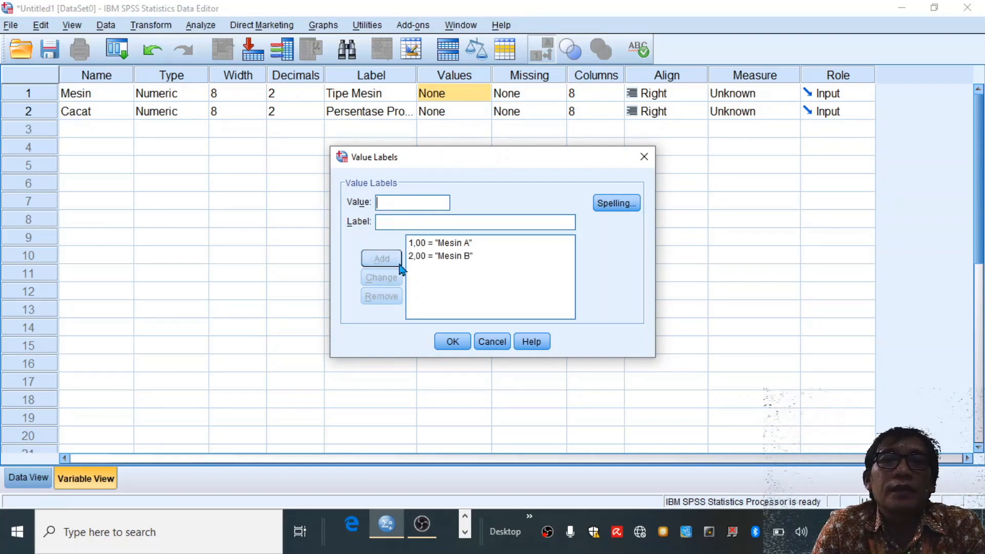
{"action": "left_click", "coordinate": [449, 343]}
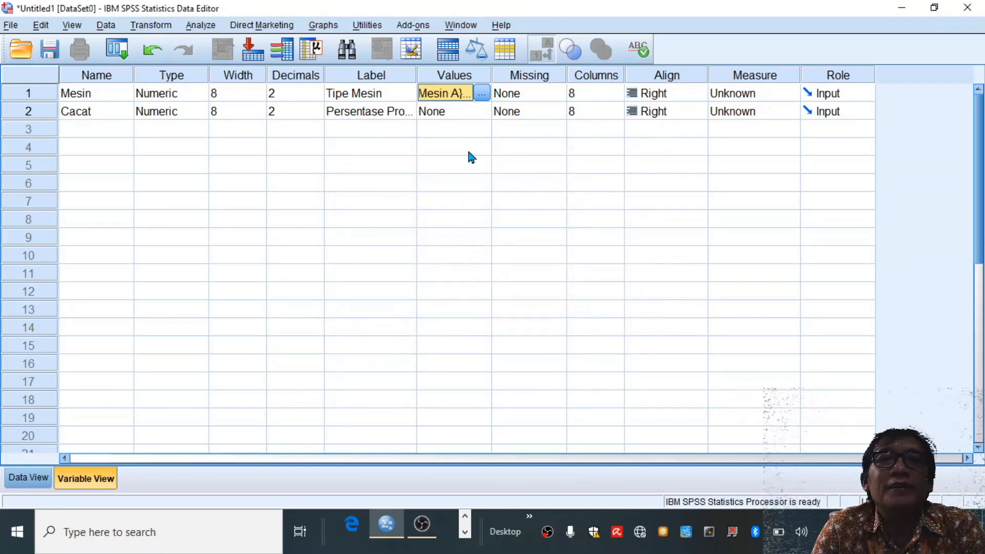
- Check the value label choices offered in the first Mesin cell of the data sheet
{"action": "left_click", "coordinate": [28, 478]}
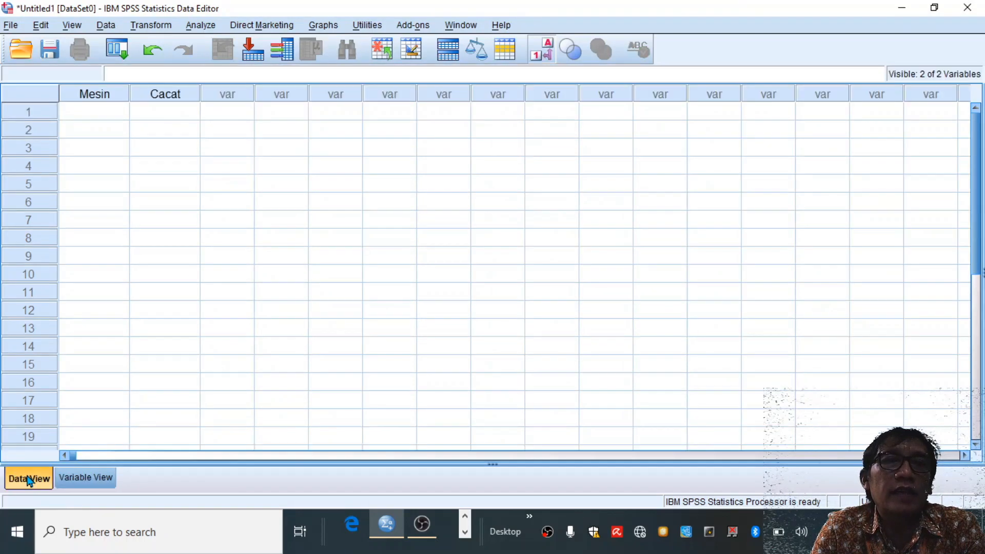
{"action": "left_click", "coordinate": [124, 110]}
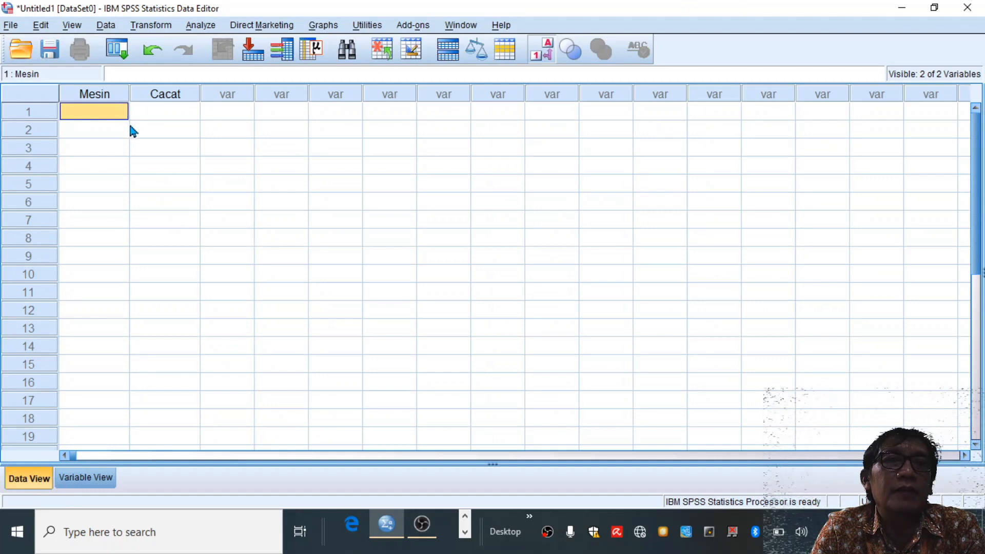
{"action": "left_click", "coordinate": [125, 114]}
{"action": "left_click", "coordinate": [122, 112]}
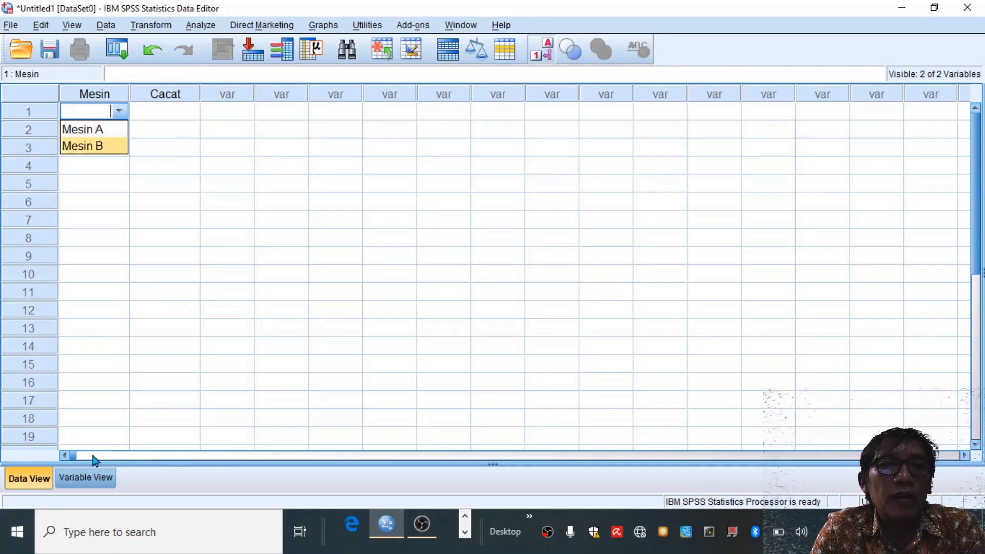
- Set the measurement level to Nominal for Mesin and Scale for Cacat in the variable definitions
{"action": "left_click", "coordinate": [82, 477]}
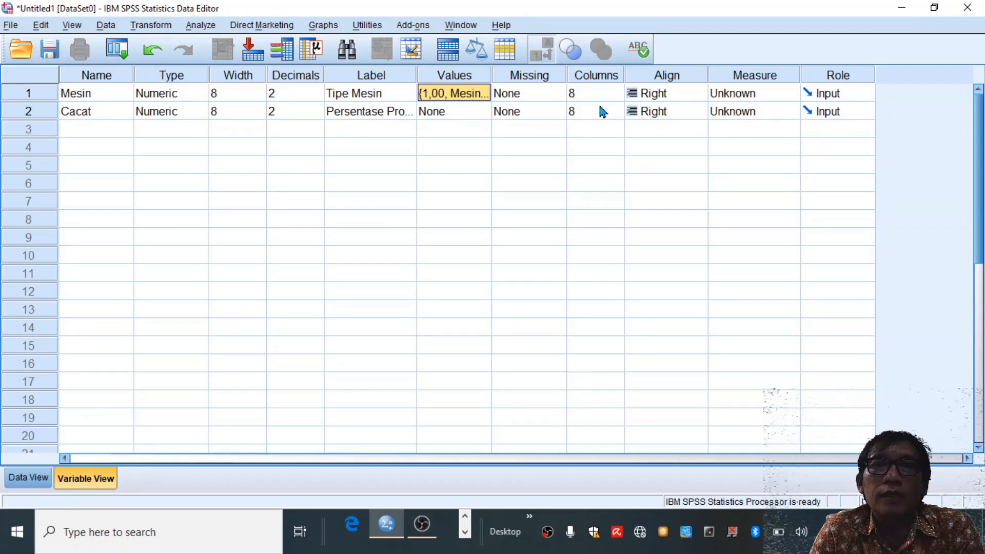
{"action": "left_click", "coordinate": [700, 95]}
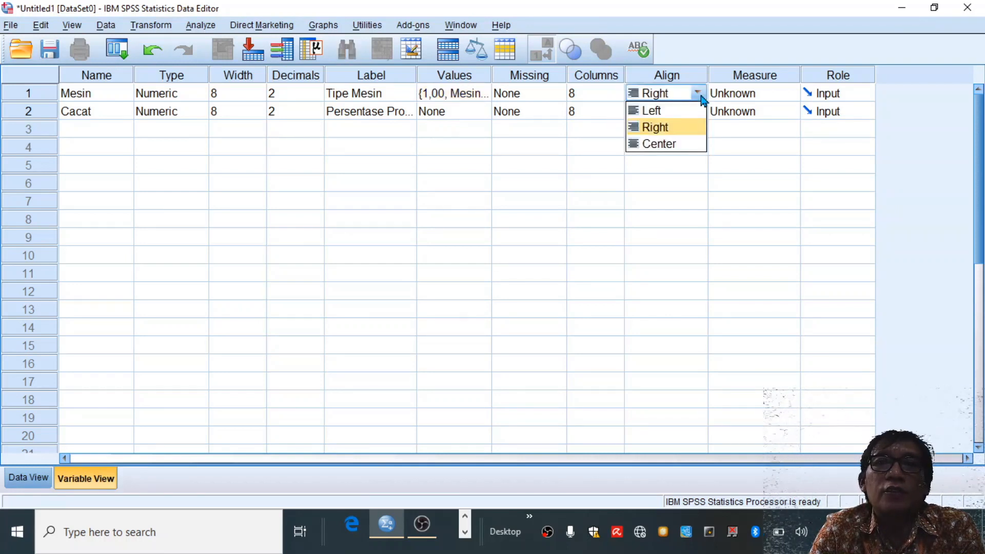
{"action": "left_click", "coordinate": [699, 95]}
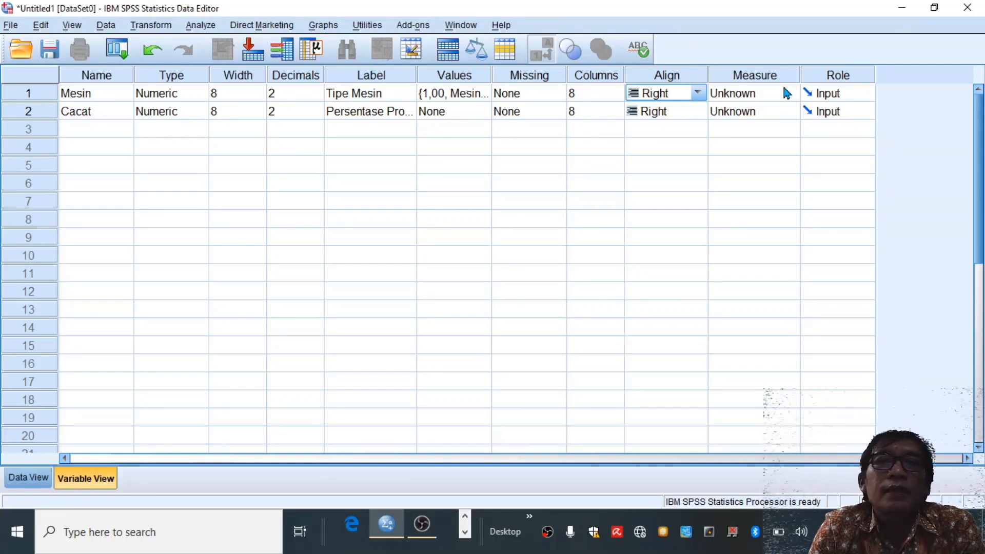
{"action": "left_click", "coordinate": [788, 95]}
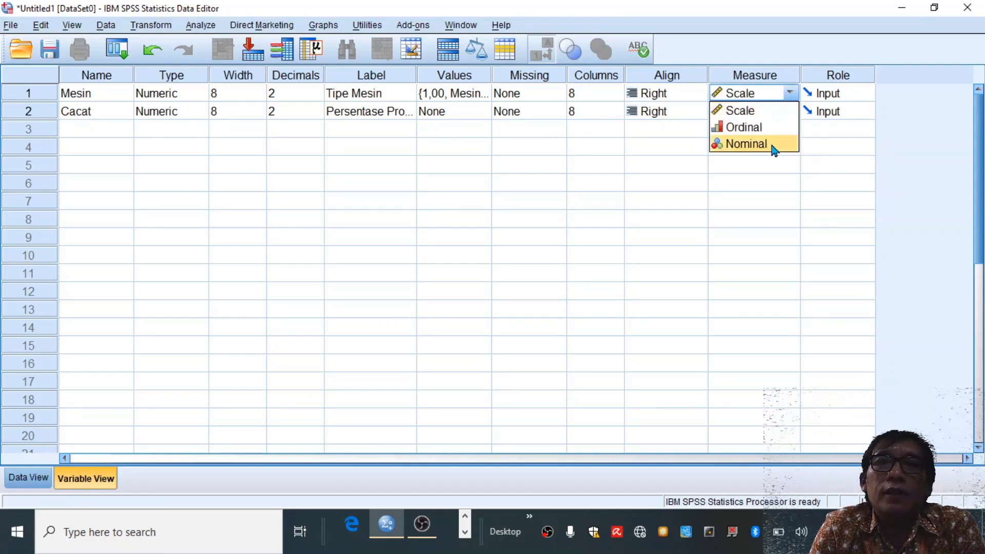
{"action": "left_click", "coordinate": [774, 148]}
{"action": "left_click", "coordinate": [790, 111]}
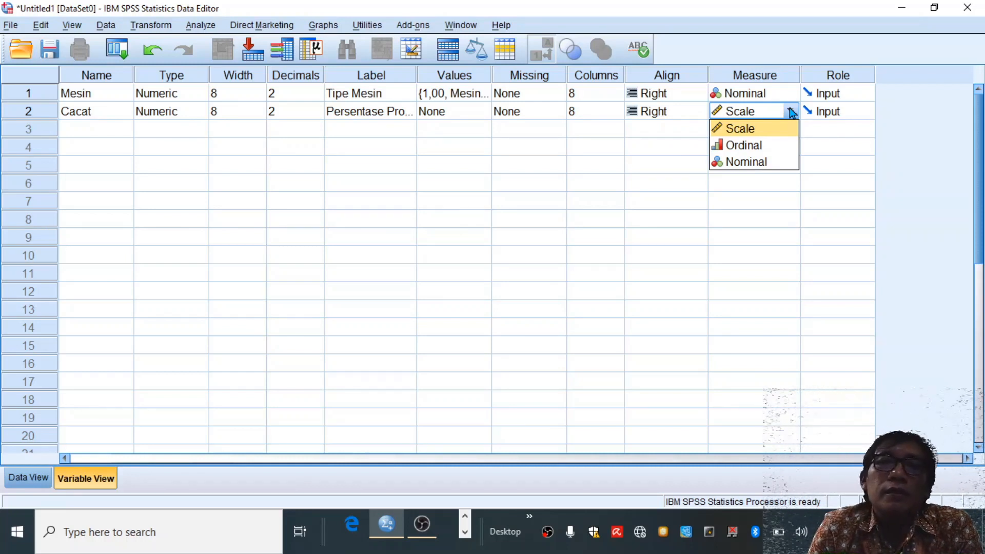
{"action": "left_click", "coordinate": [748, 129]}
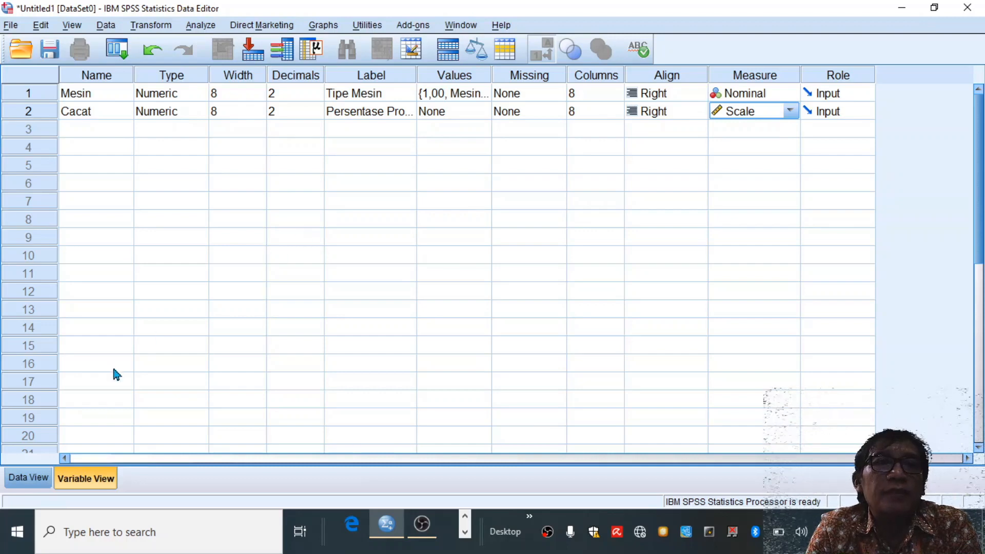
- Enter the first case in the data sheet with Mesin A as the machine and 2 as the Cacat value
{"action": "left_click", "coordinate": [20, 482]}
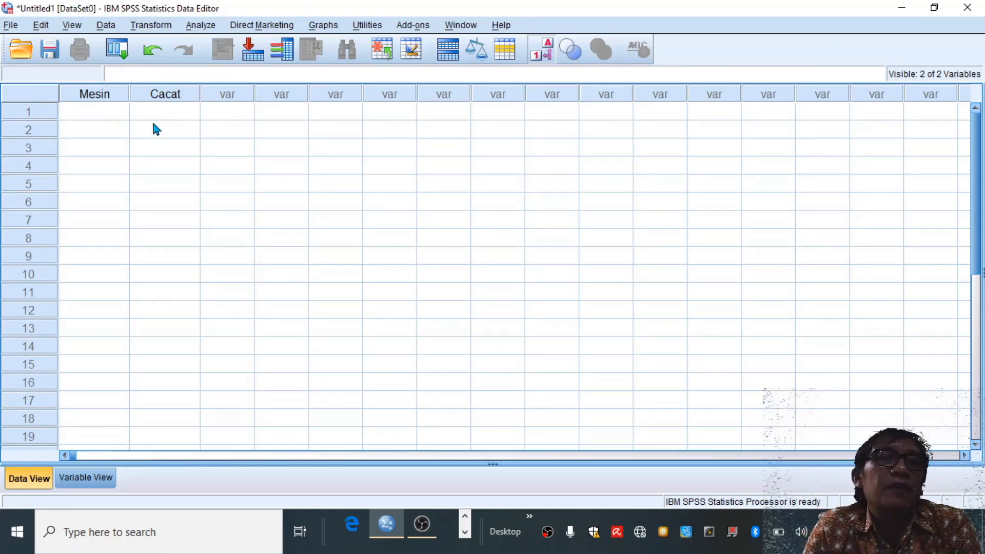
{"action": "left_click", "coordinate": [123, 115]}
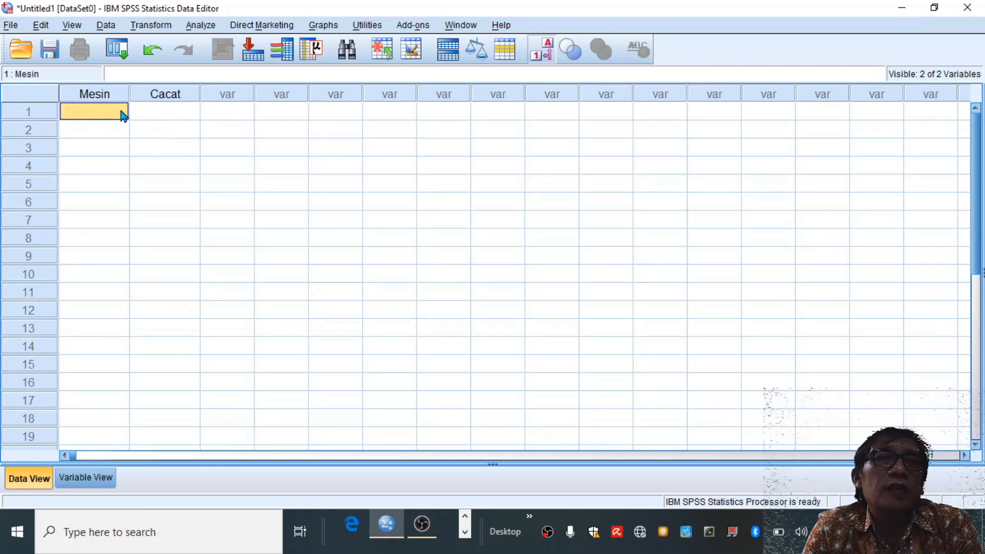
{"action": "left_click", "coordinate": [123, 115]}
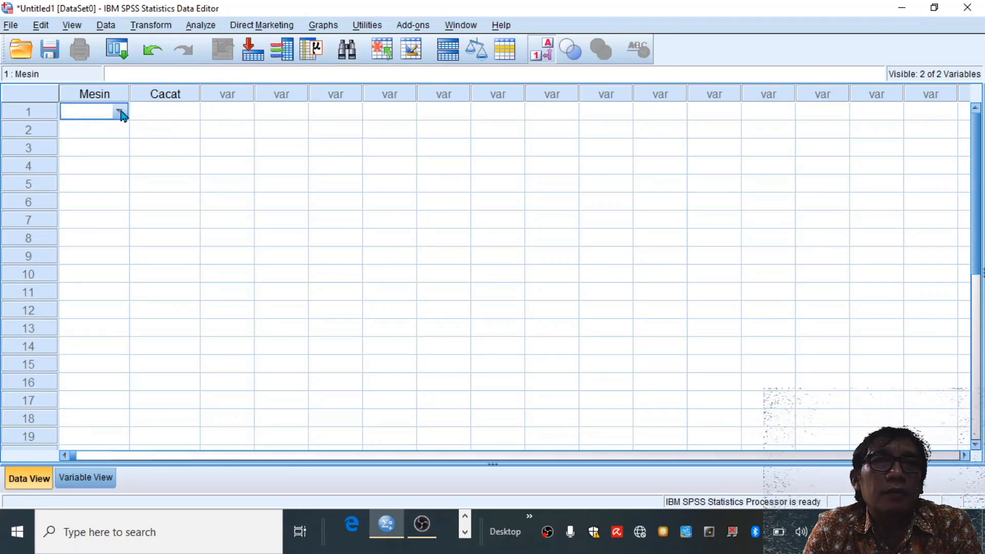
{"action": "left_click", "coordinate": [120, 112]}
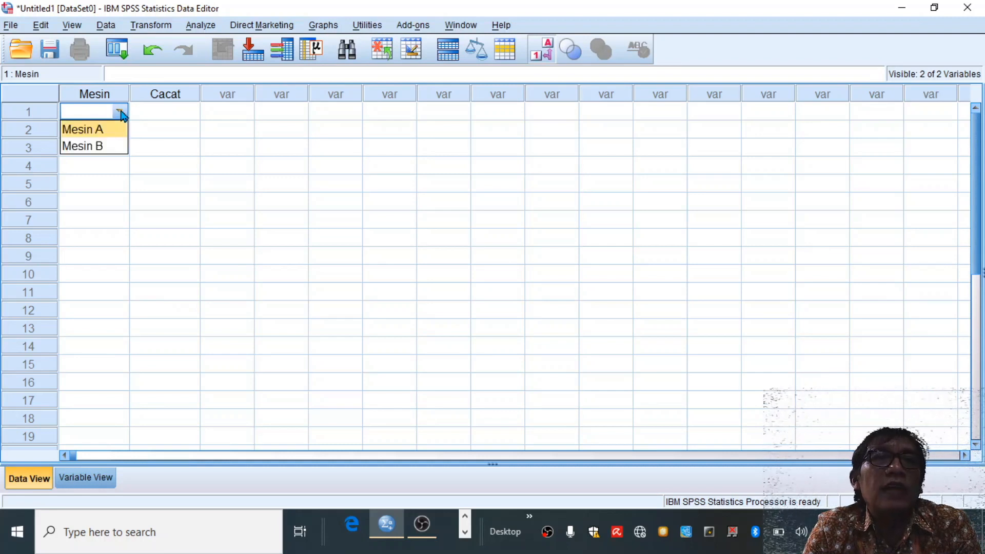
{"action": "left_click", "coordinate": [108, 133]}
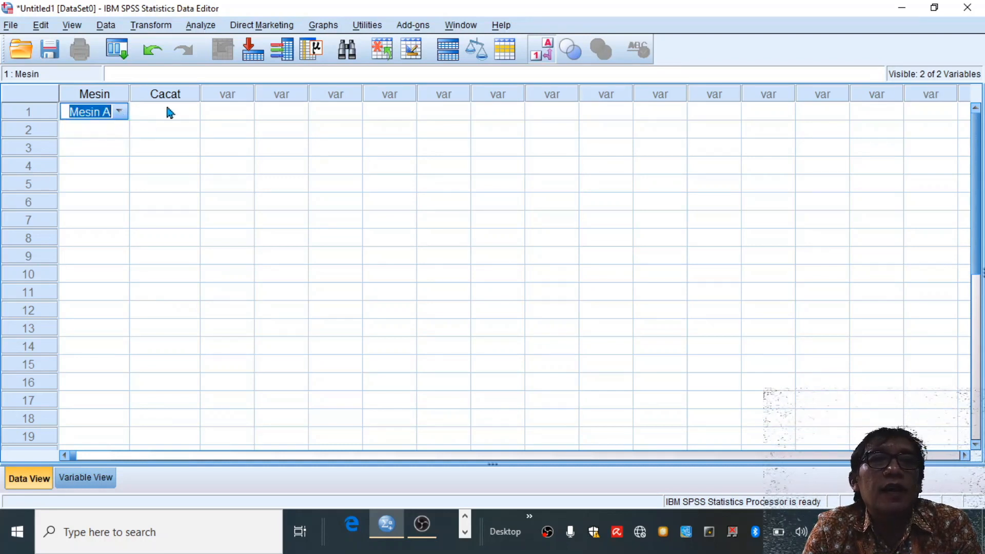
{"action": "left_click", "coordinate": [167, 109]}
{"action": "type", "text": "2"}
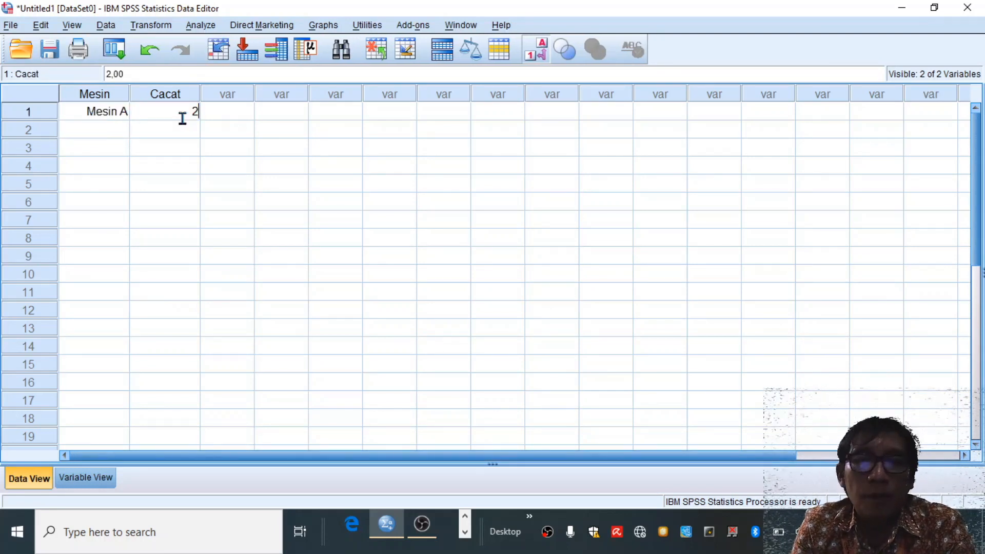
{"action": "key", "text": "Return"}
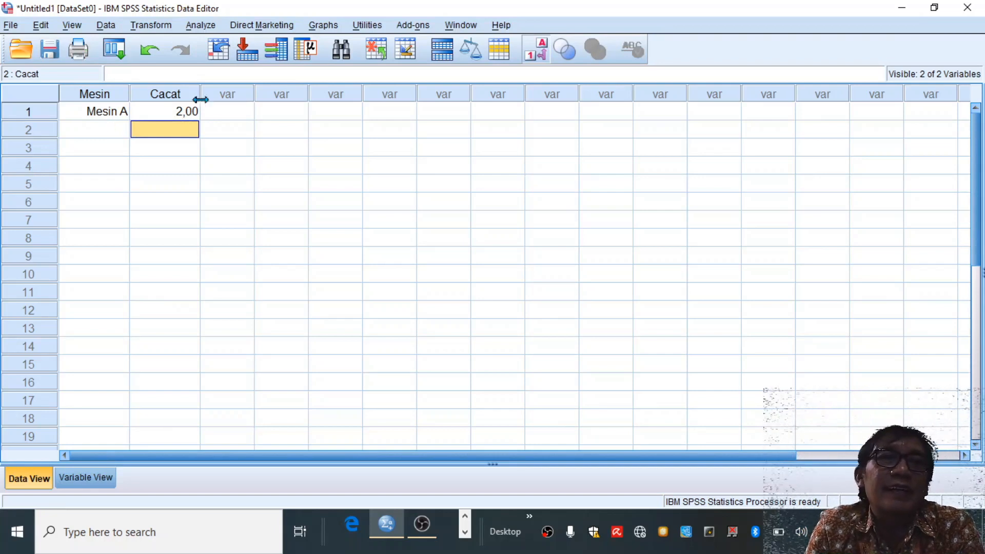
- Fill in the second case with Mesin A as the machine and 2,25 as the Cacat value
{"action": "left_click", "coordinate": [98, 133]}
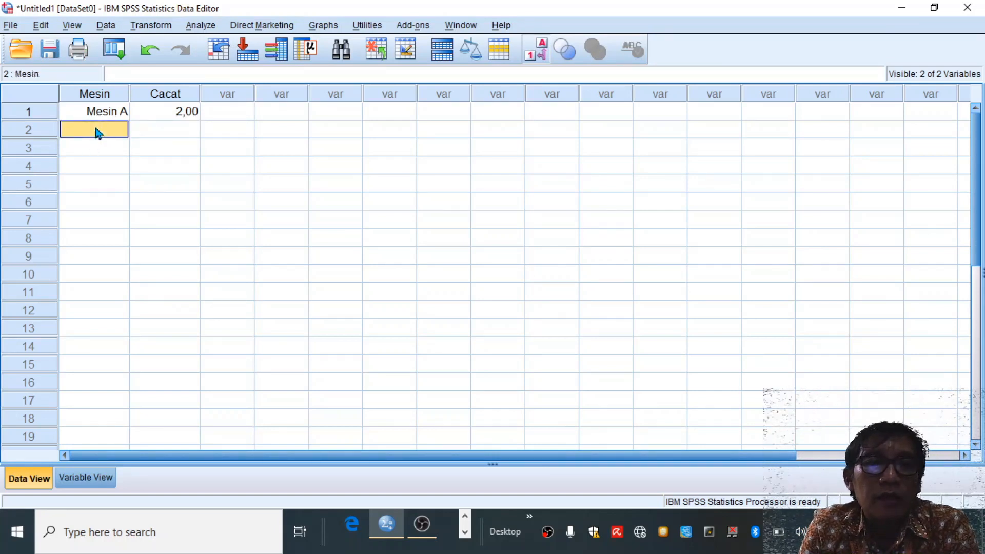
{"action": "double_click", "coordinate": [125, 131]}
{"action": "left_click", "coordinate": [120, 130]}
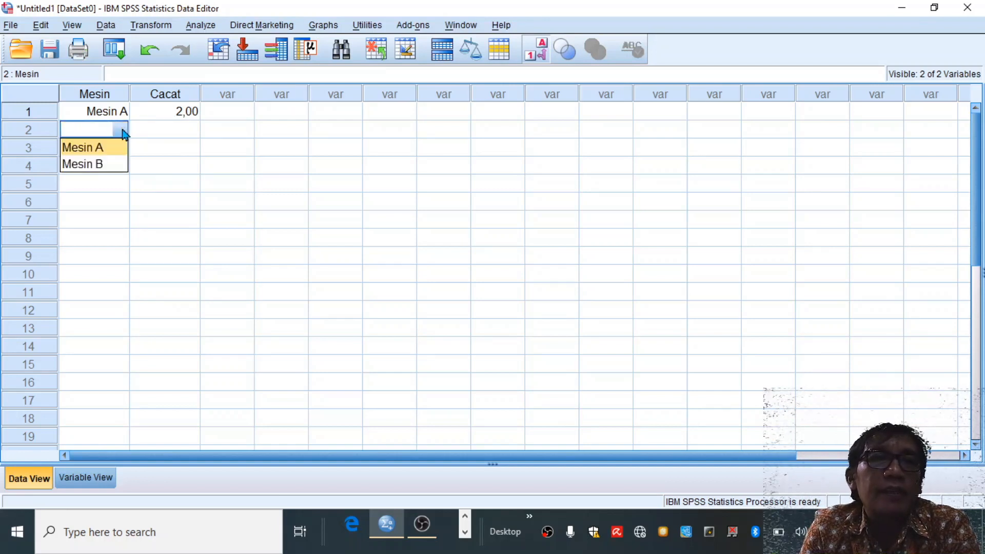
{"action": "left_click", "coordinate": [115, 147]}
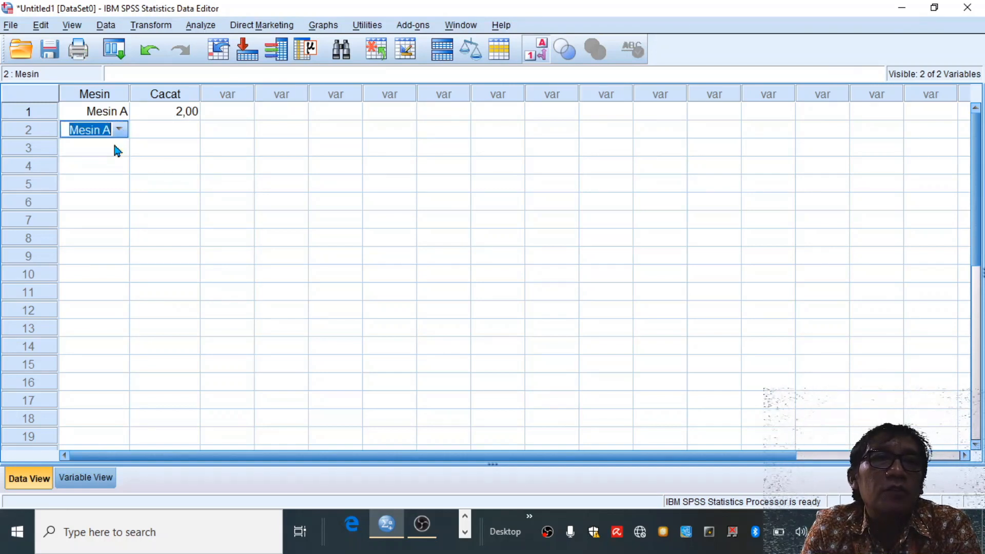
{"action": "left_click", "coordinate": [168, 134]}
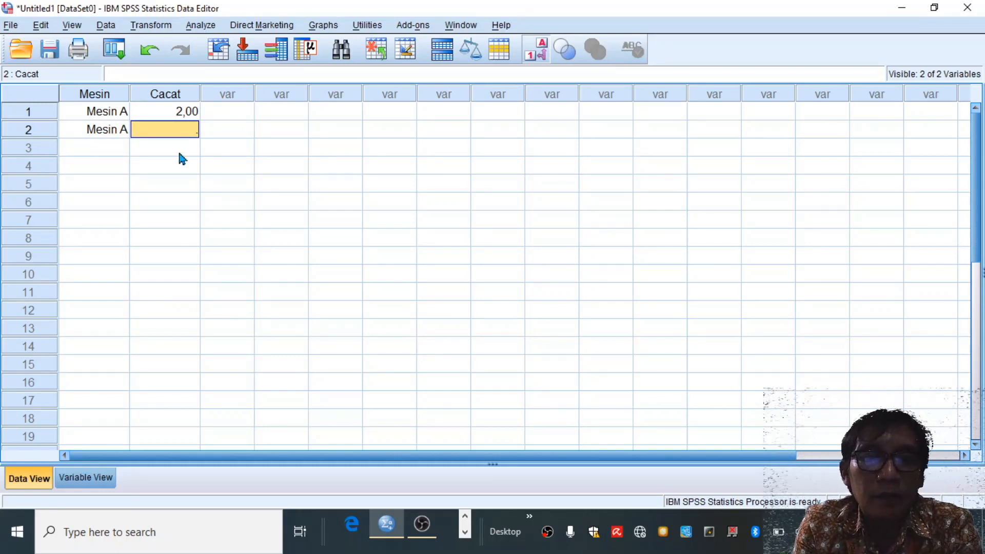
{"action": "type", "text": "2"}
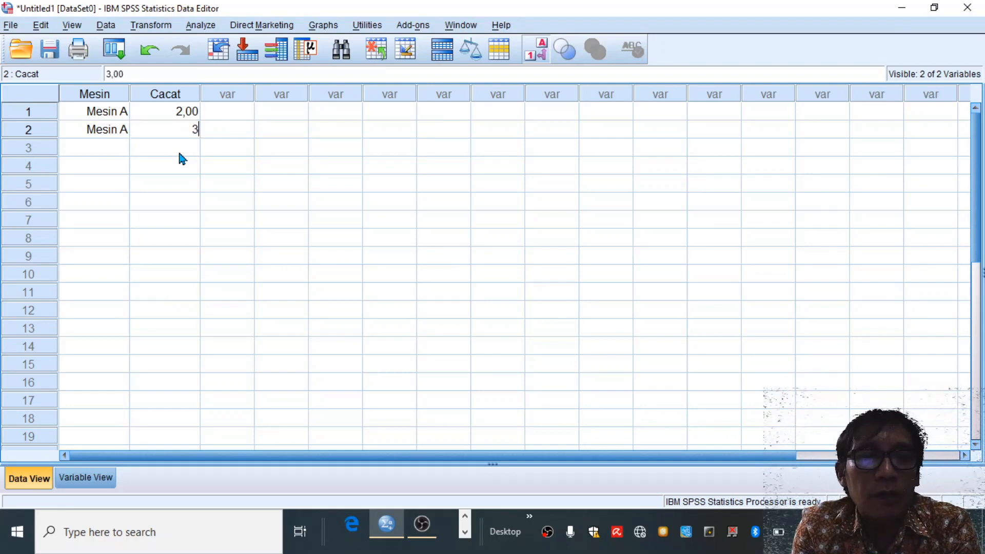
{"action": "type", "text": ",2"}
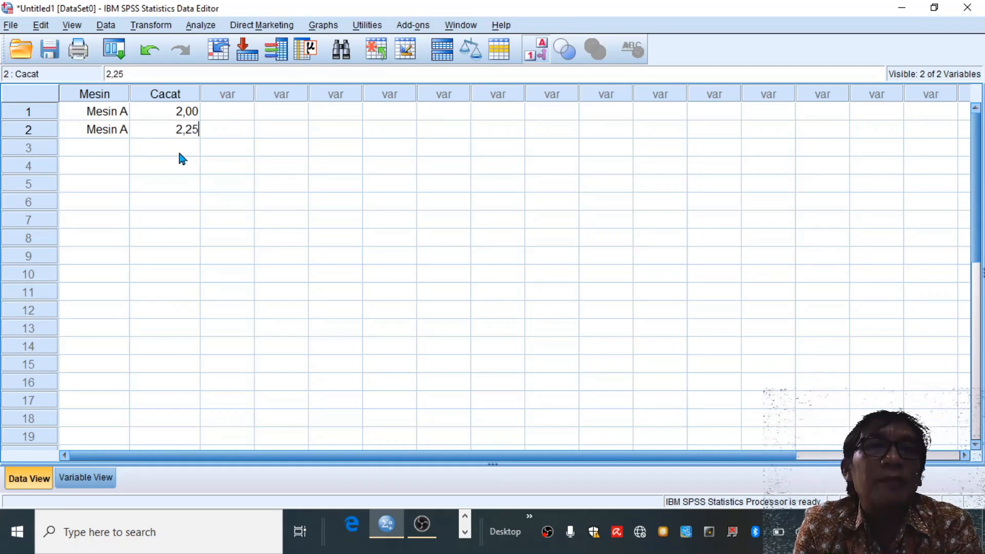
{"action": "type", "text": "5"}
{"action": "key", "text": "Return"}
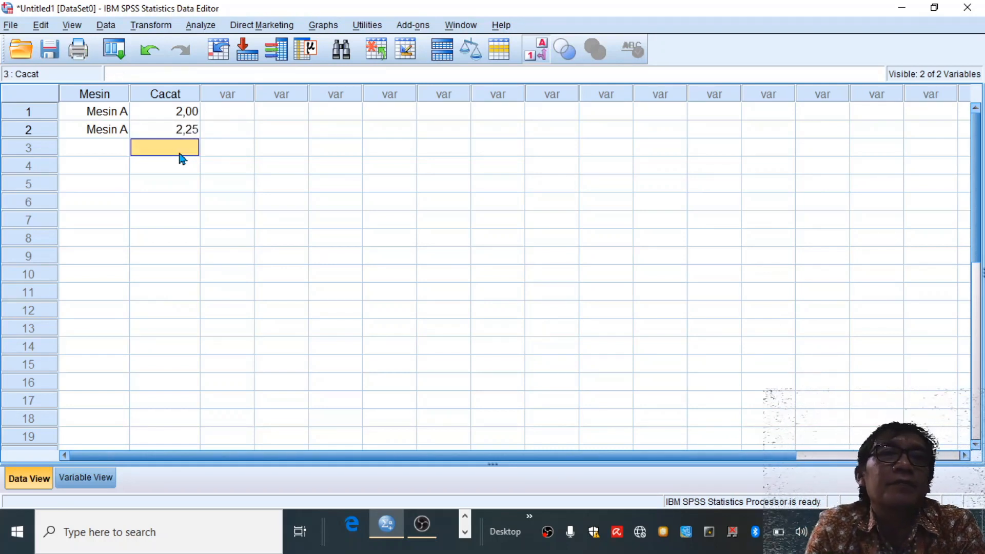
- Set the machine of the third case to Mesin B
{"action": "double_click", "coordinate": [125, 147]}
{"action": "left_click", "coordinate": [121, 148]}
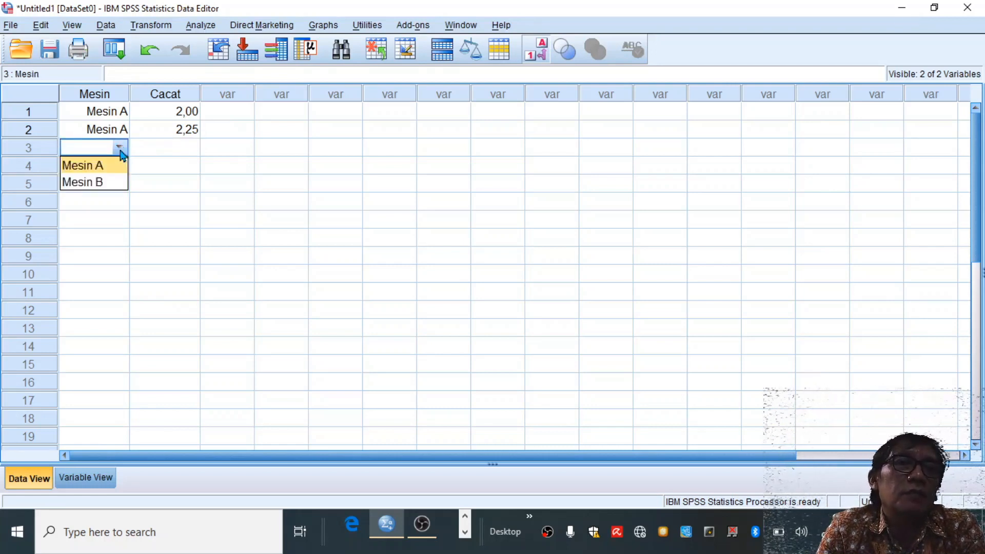
{"action": "left_click", "coordinate": [105, 182]}
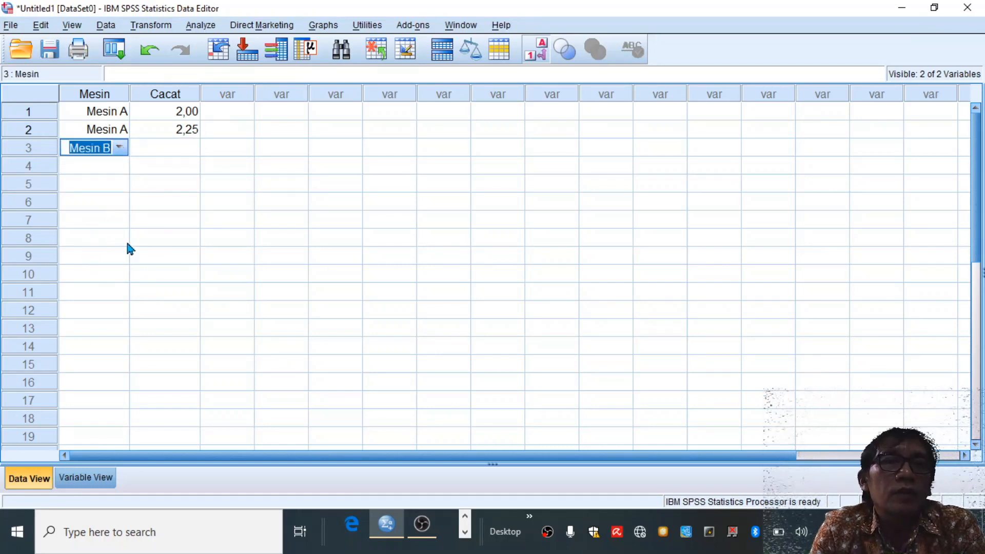
{"action": "left_click_drag", "start_coordinate": [978, 195], "coordinate": [970, 149]}
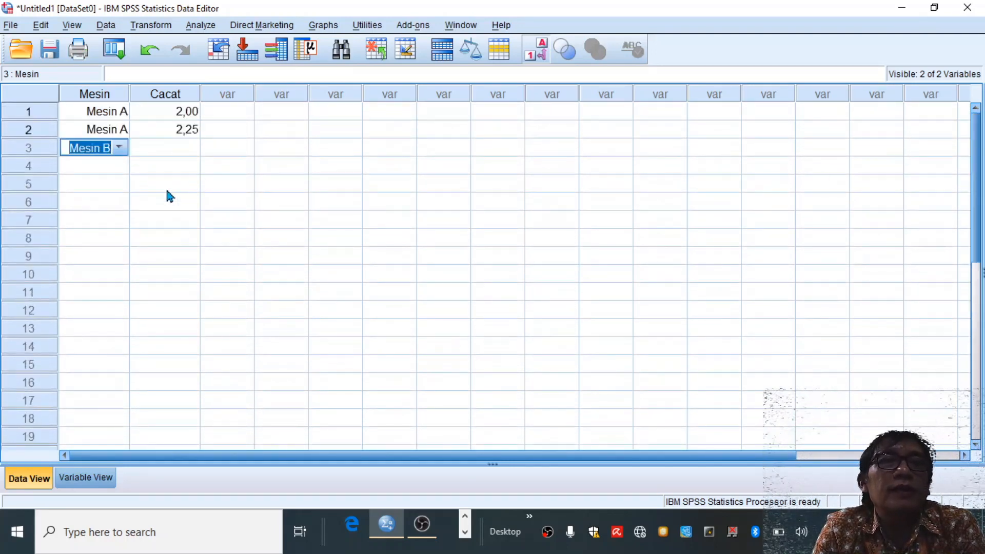
{"action": "left_click", "coordinate": [118, 161]}
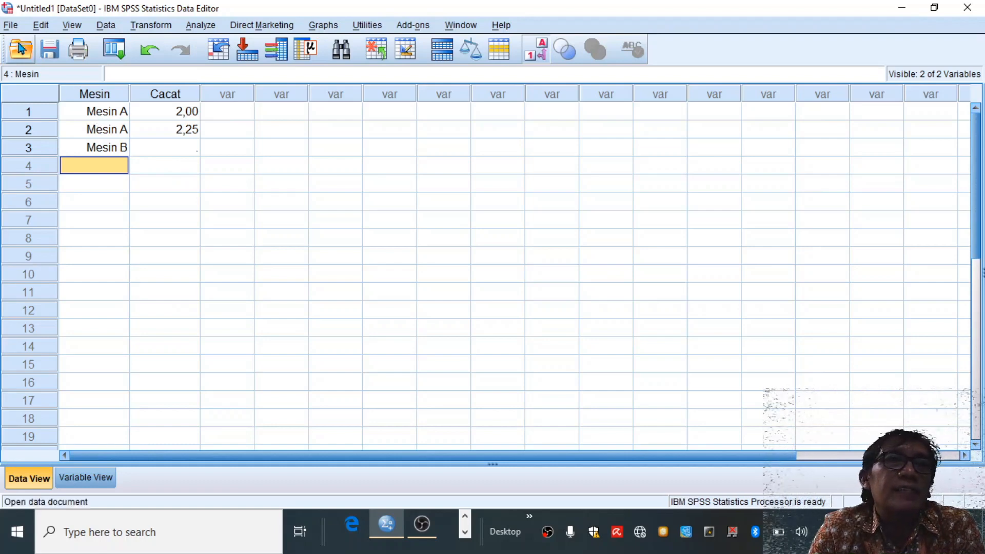
- Open the data file independent-t-test.sav from the bapak > ngajar > Rancob folder on drive D
{"action": "left_click", "coordinate": [12, 26]}
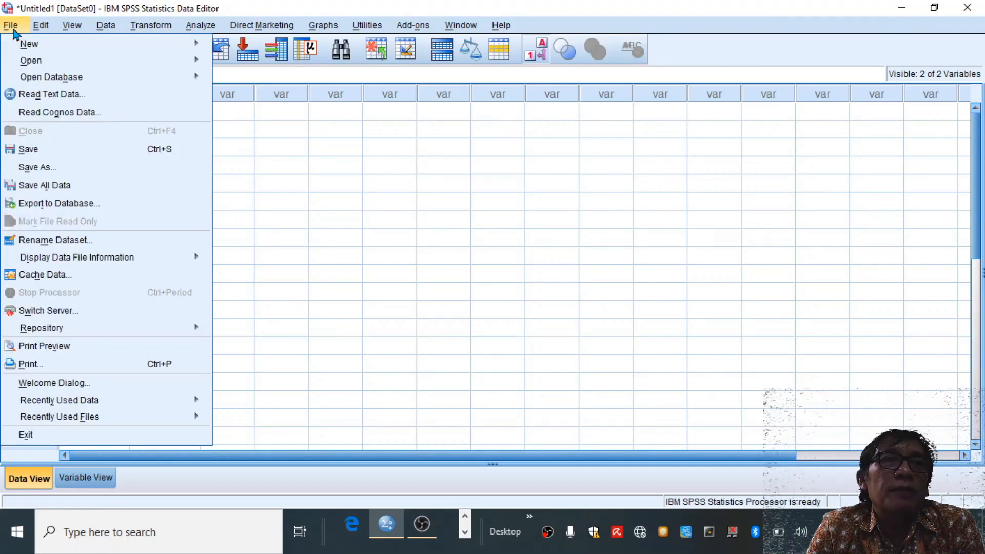
{"action": "mouse_move", "coordinate": [32, 60]}
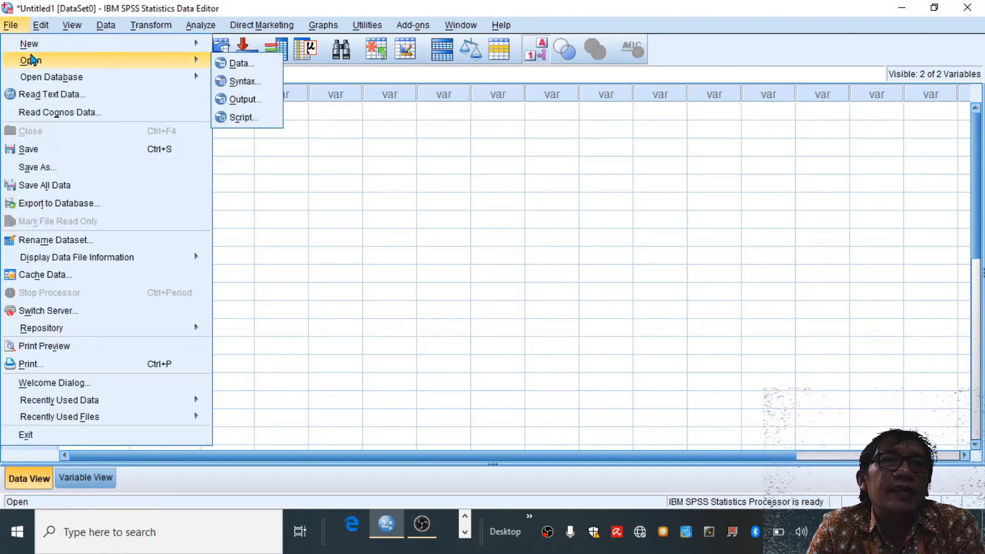
{"action": "left_click", "coordinate": [246, 67]}
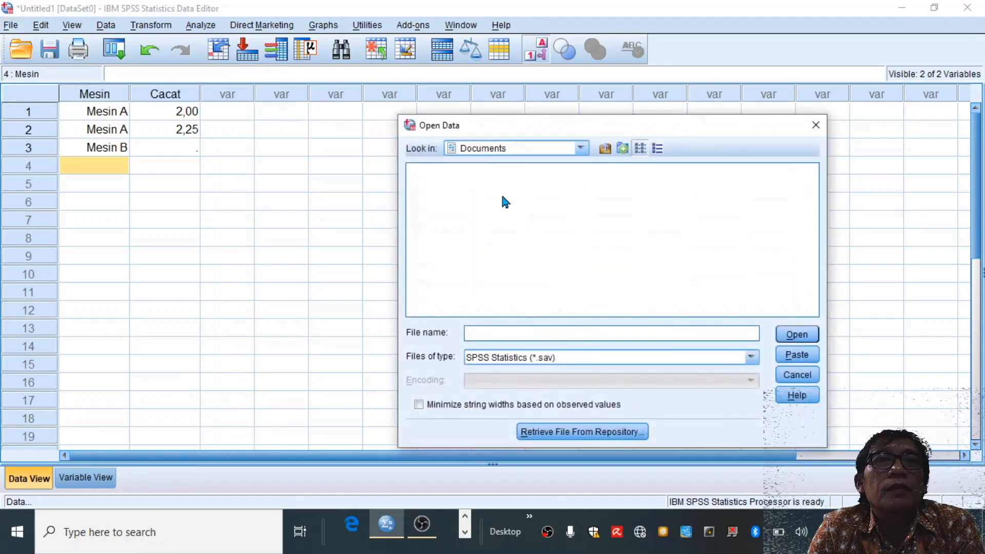
{"action": "left_click", "coordinate": [581, 150]}
{"action": "scroll", "coordinate": [582, 196], "scroll_direction": "down", "scroll_amount": 3}
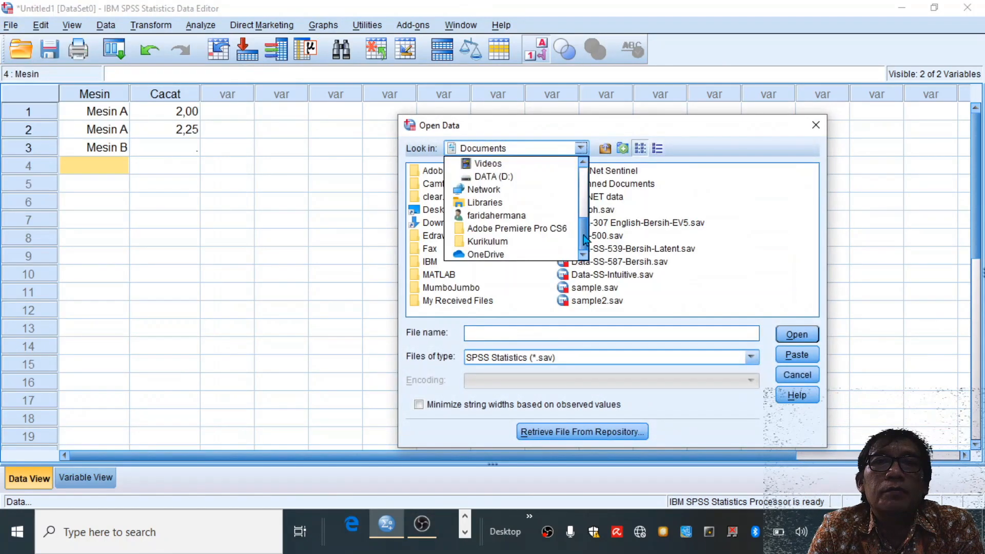
{"action": "left_click", "coordinate": [521, 180]}
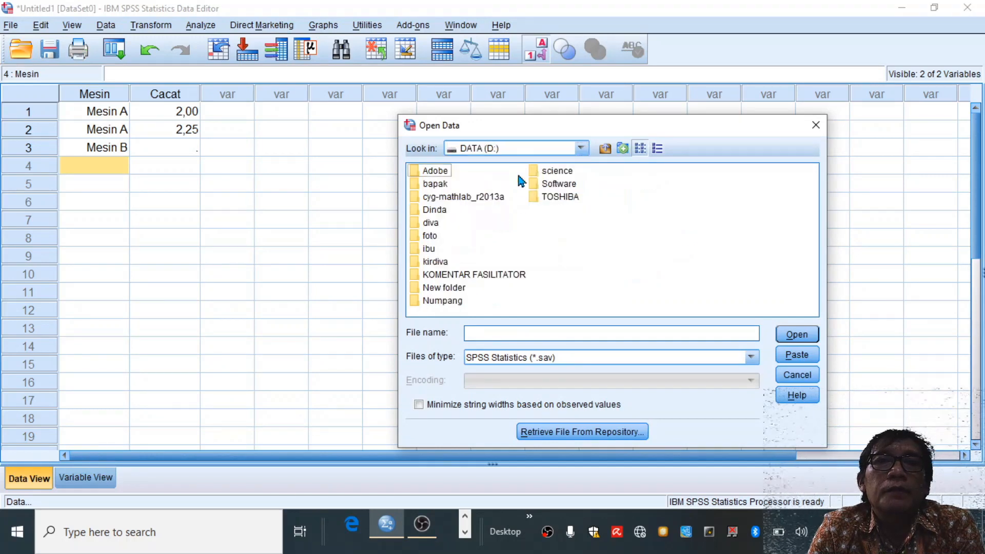
{"action": "double_click", "coordinate": [440, 184]}
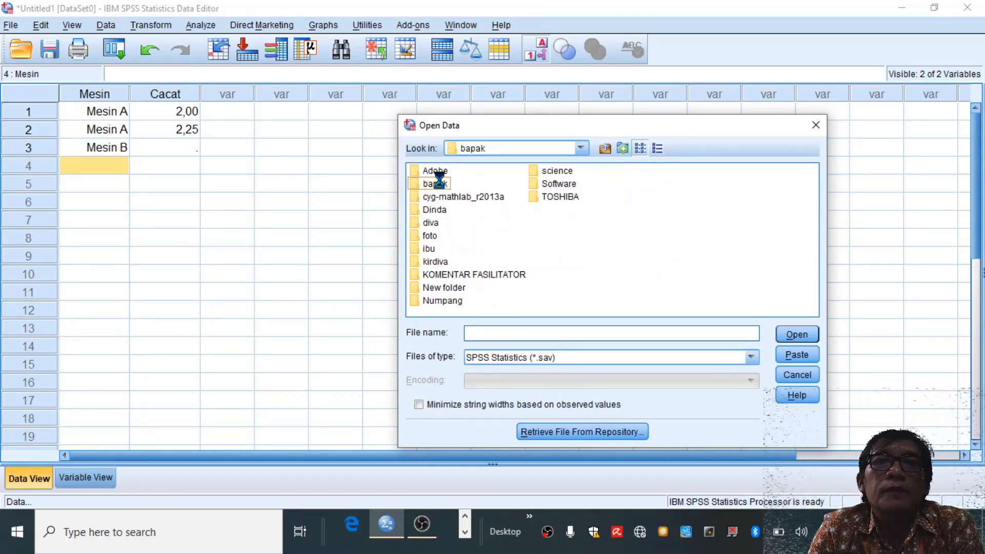
{"action": "left_click", "coordinate": [780, 199]}
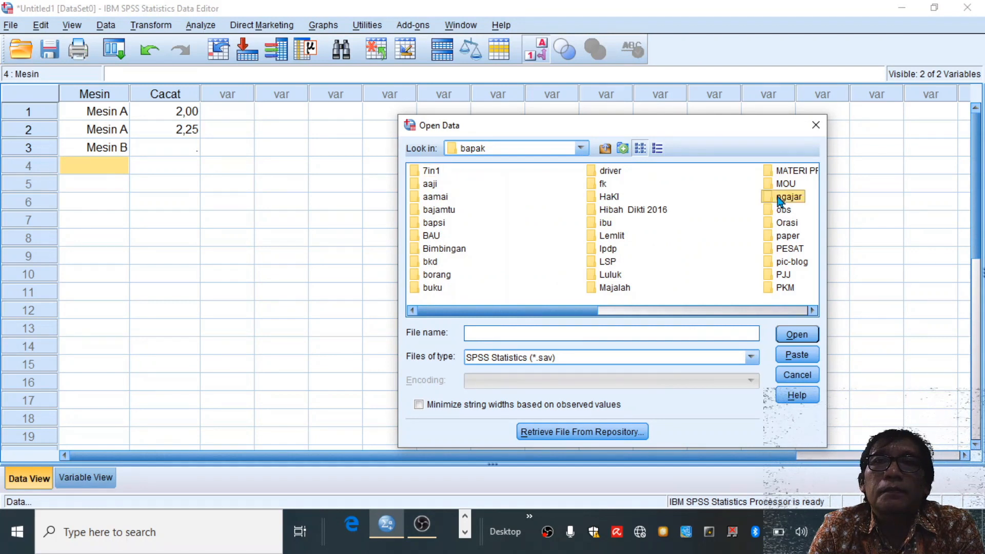
{"action": "double_click", "coordinate": [780, 199]}
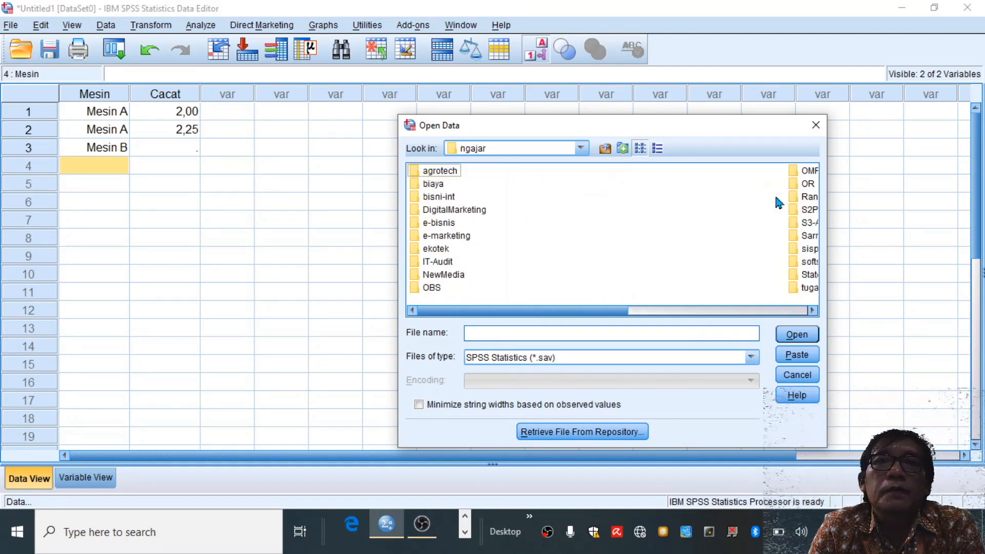
{"action": "left_click", "coordinate": [731, 311]}
{"action": "left_click", "coordinate": [470, 198]}
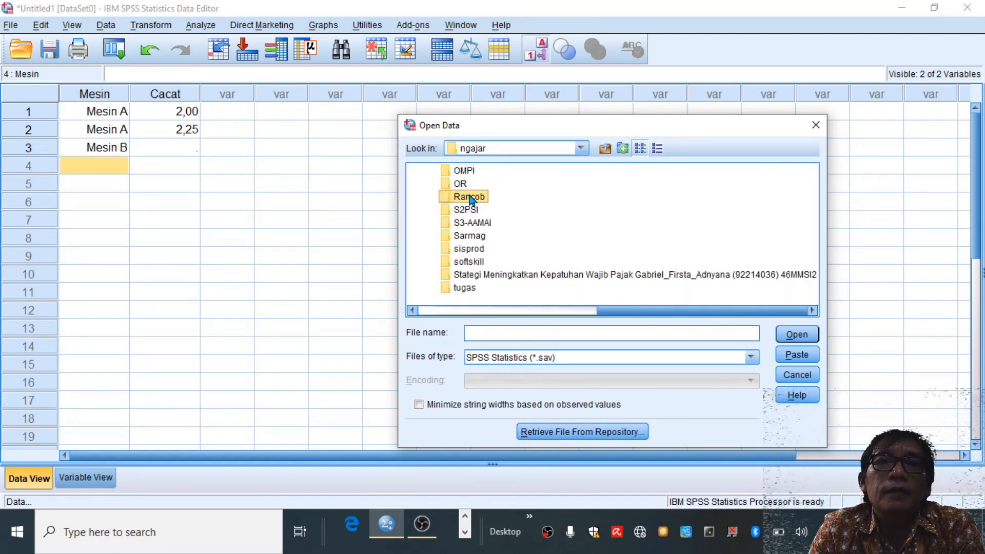
{"action": "double_click", "coordinate": [470, 198]}
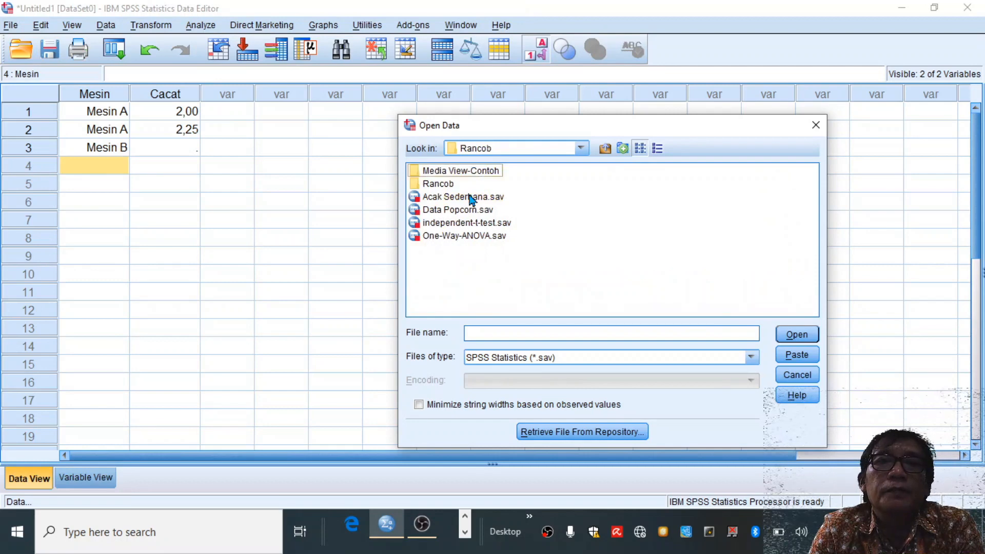
{"action": "double_click", "coordinate": [465, 224]}
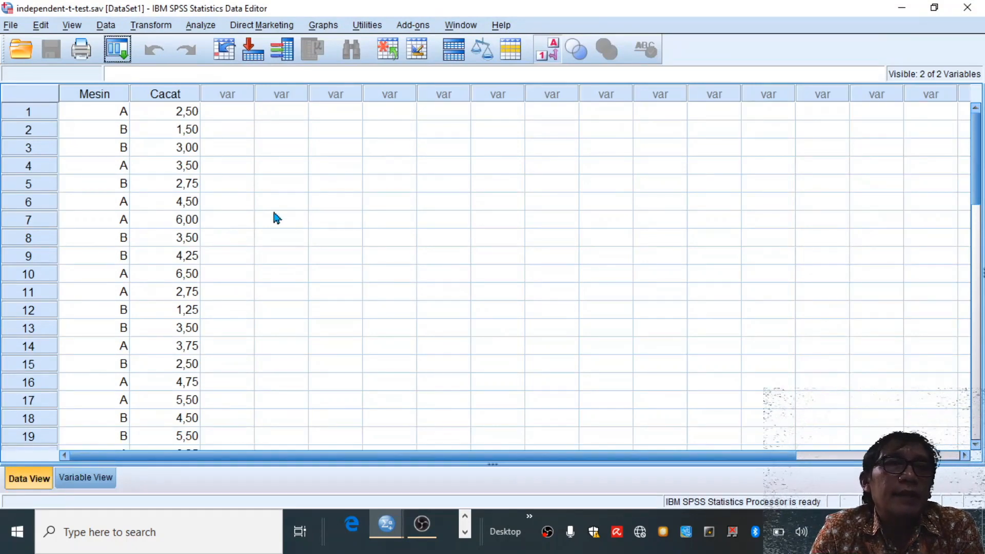
- Set up an Independent-Samples T Test with Produk Cacat as the test variable and Tipe Mesin as the grouping variable
{"action": "scroll", "coordinate": [240, 218], "scroll_direction": "down", "scroll_amount": 12}
{"action": "scroll", "coordinate": [241, 236], "scroll_direction": "up", "scroll_amount": 6}
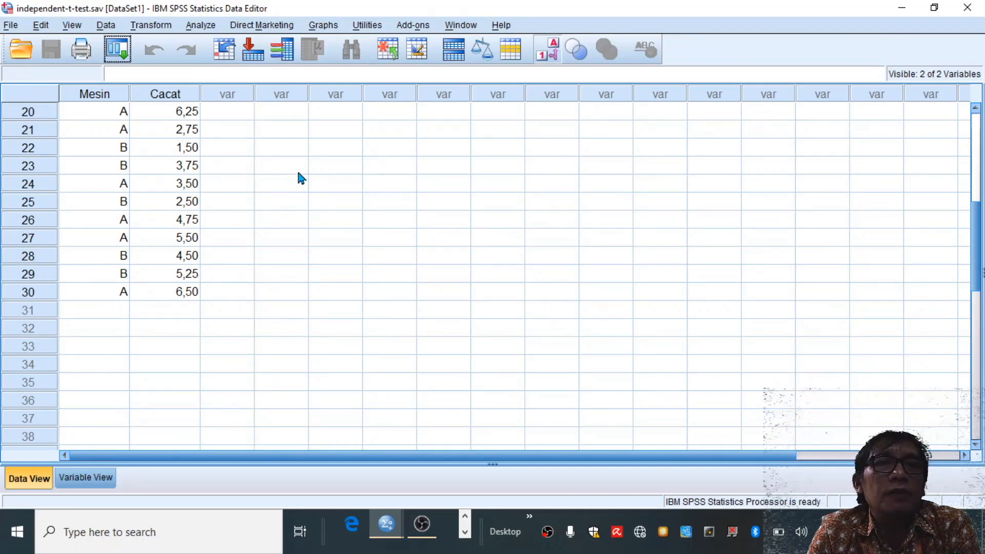
{"action": "scroll", "coordinate": [289, 164], "scroll_direction": "up", "scroll_amount": 6}
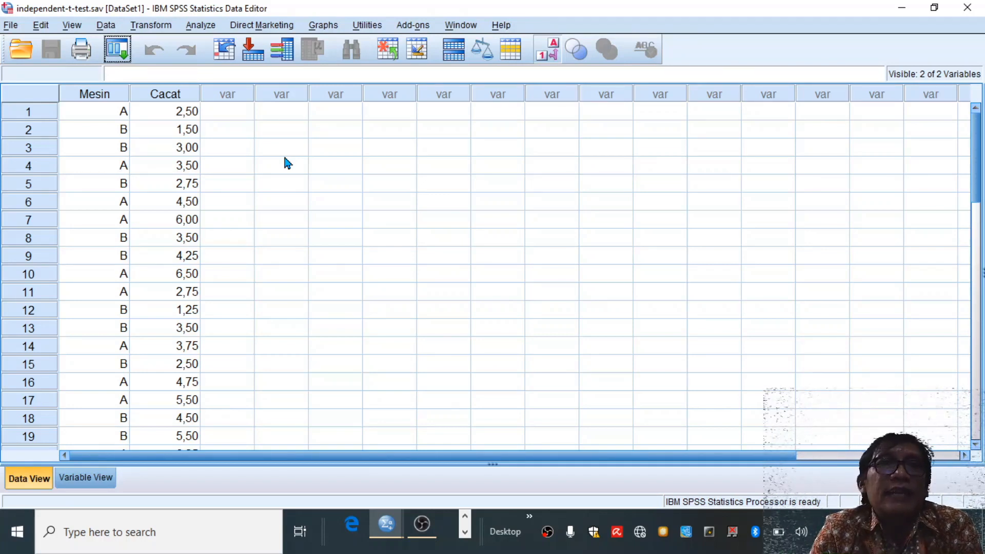
{"action": "left_click", "coordinate": [201, 31]}
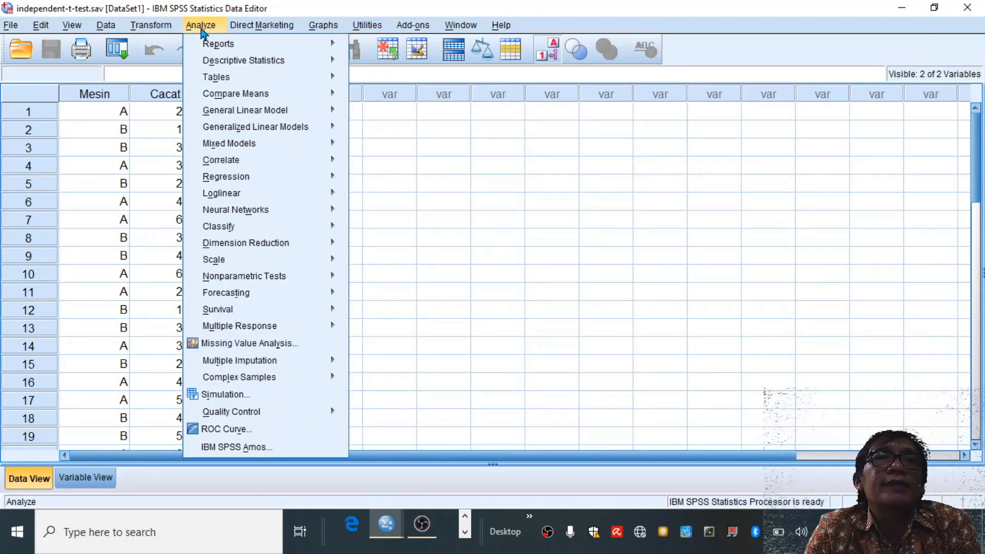
{"action": "mouse_move", "coordinate": [223, 98]}
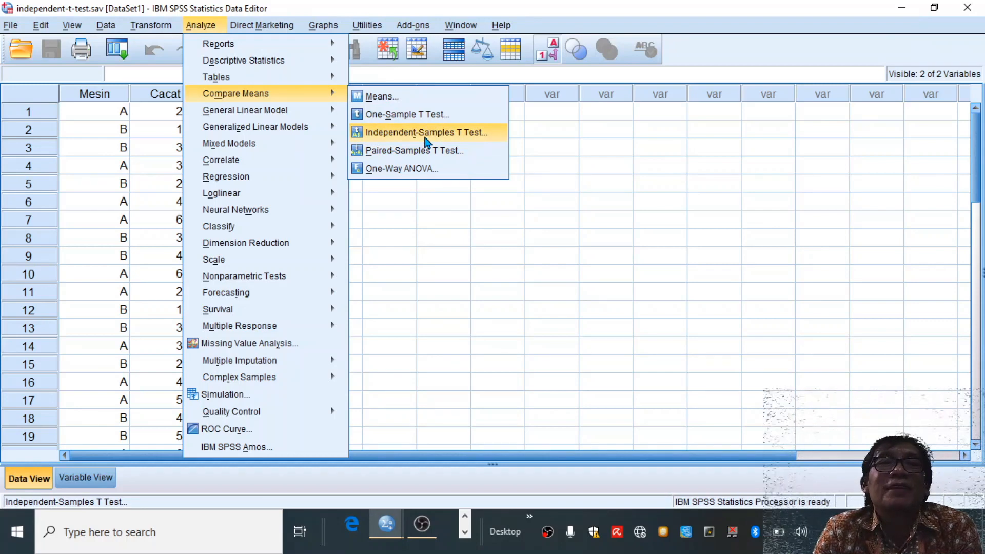
{"action": "left_click", "coordinate": [424, 133]}
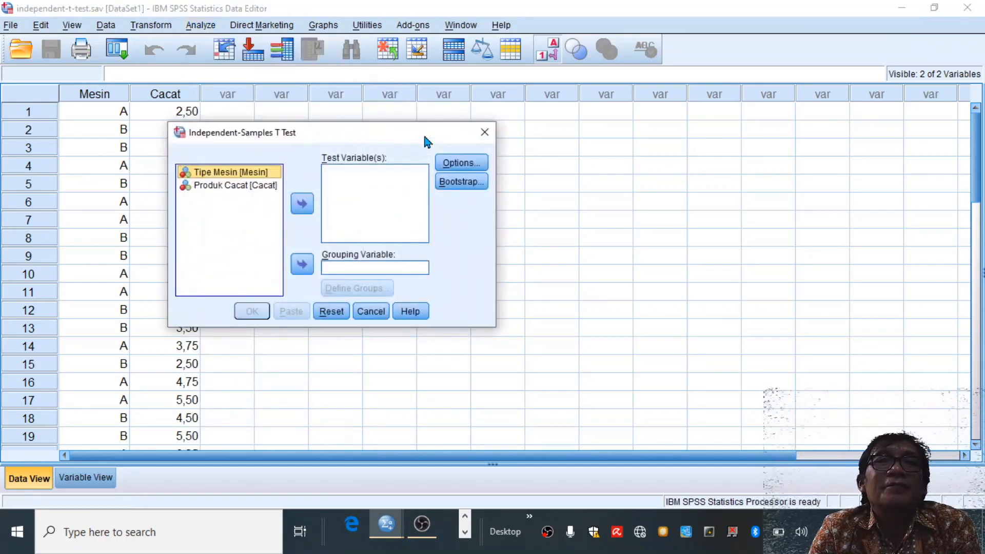
{"action": "left_click", "coordinate": [250, 186]}
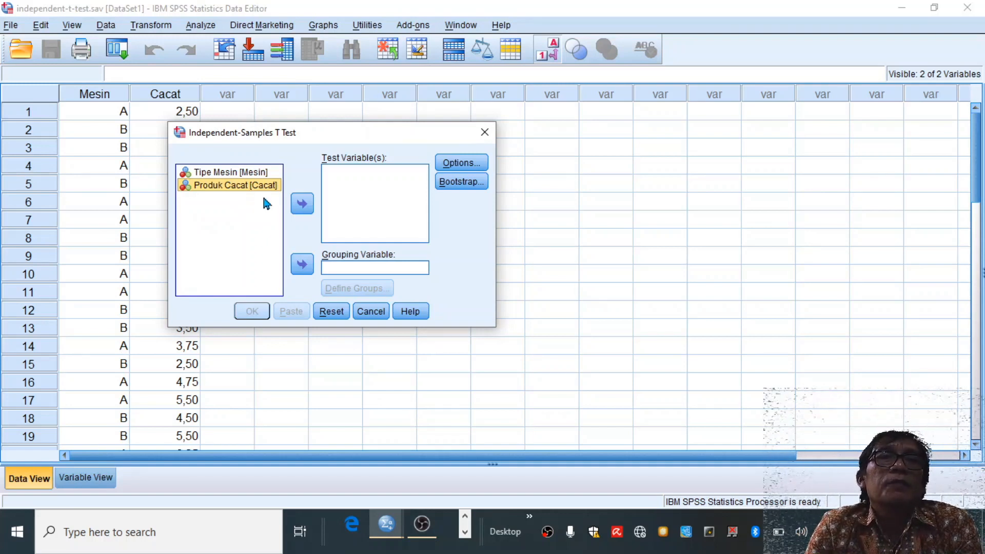
{"action": "left_click", "coordinate": [305, 204]}
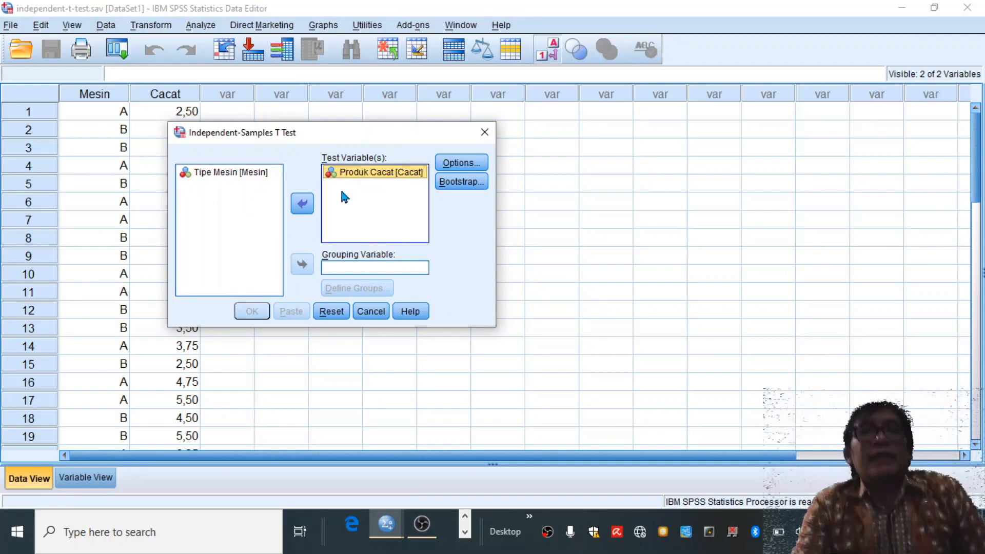
{"action": "left_click", "coordinate": [241, 174]}
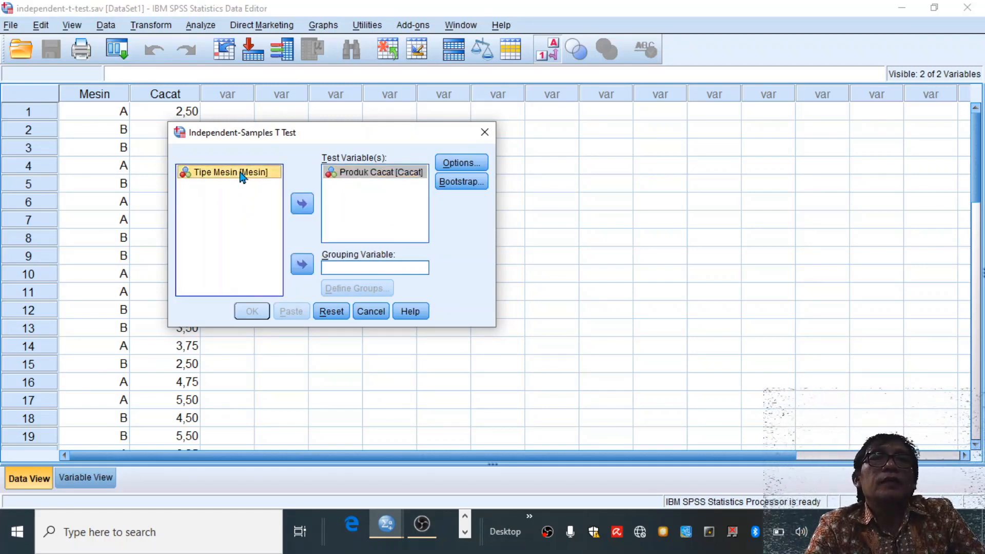
{"action": "left_click", "coordinate": [301, 265]}
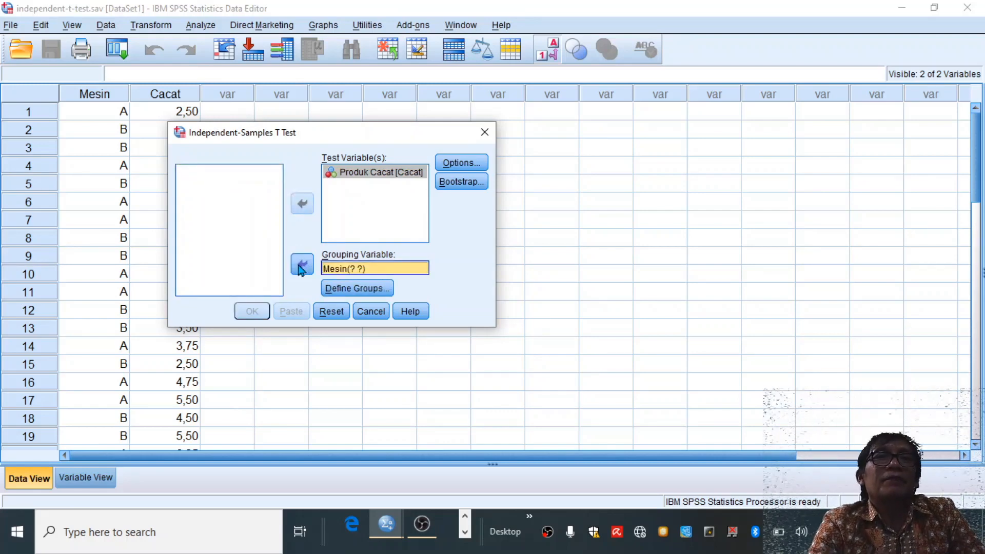
- Define the grouping variable's groups by specified values, with 1 for Group 1 and 2 for Group 2
{"action": "left_click", "coordinate": [359, 290]}
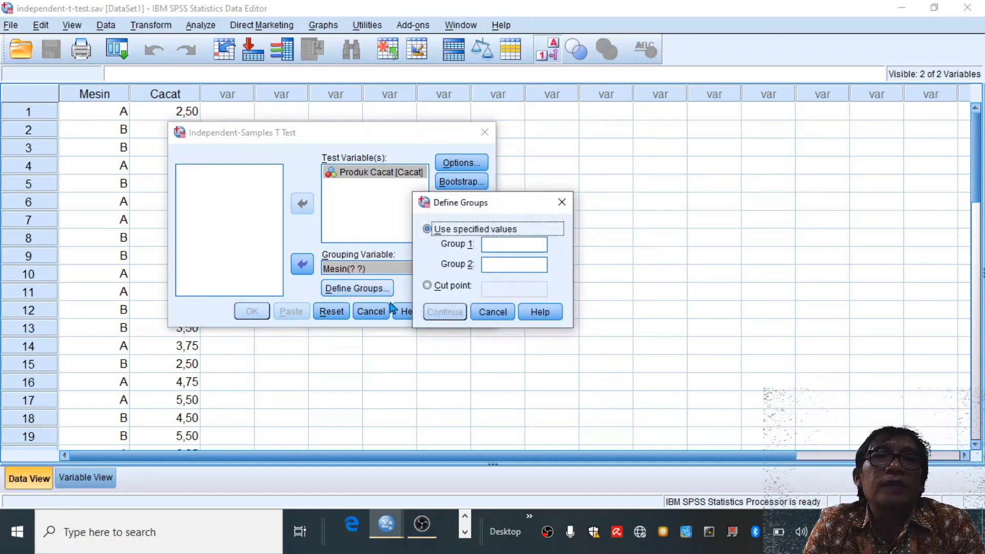
{"action": "left_click", "coordinate": [512, 245]}
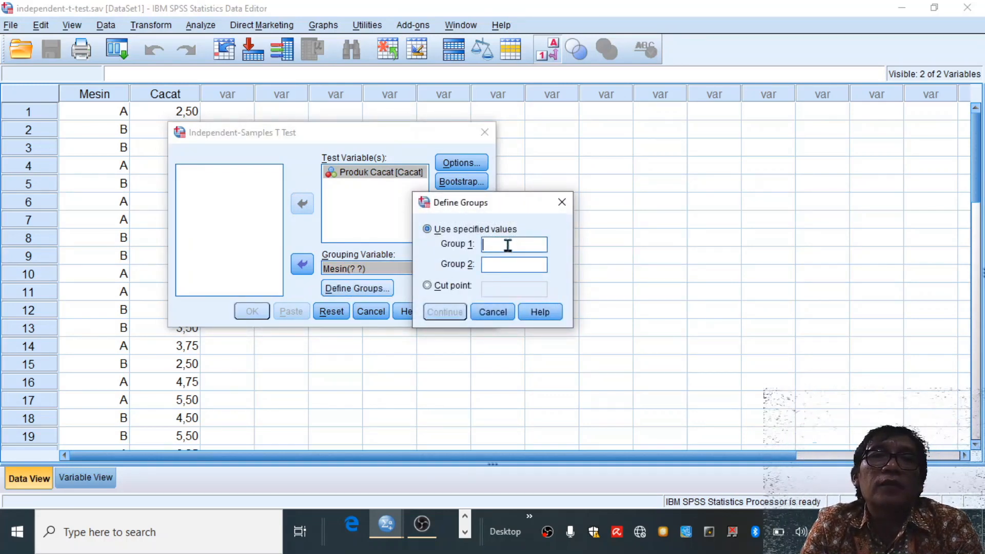
{"action": "type", "text": "1"}
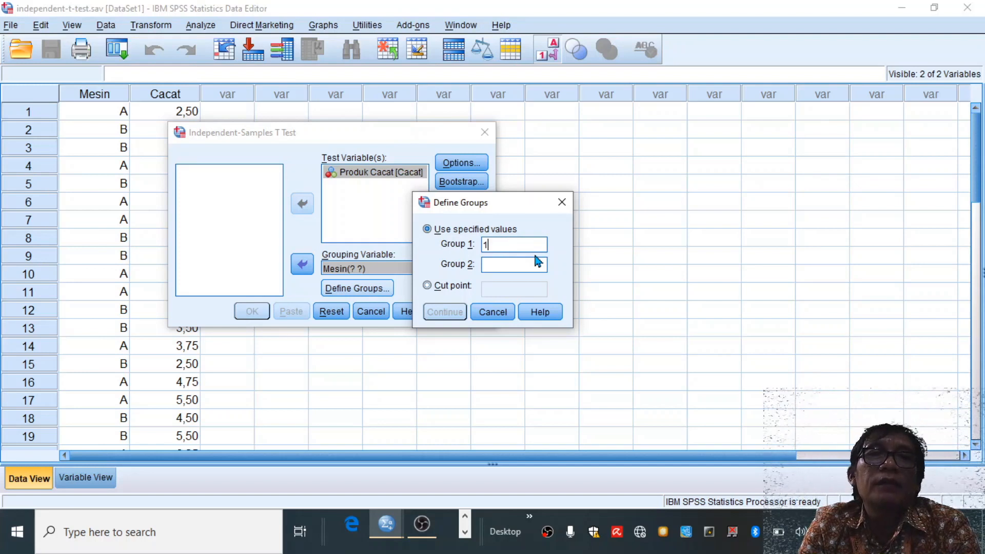
{"action": "left_click", "coordinate": [497, 265]}
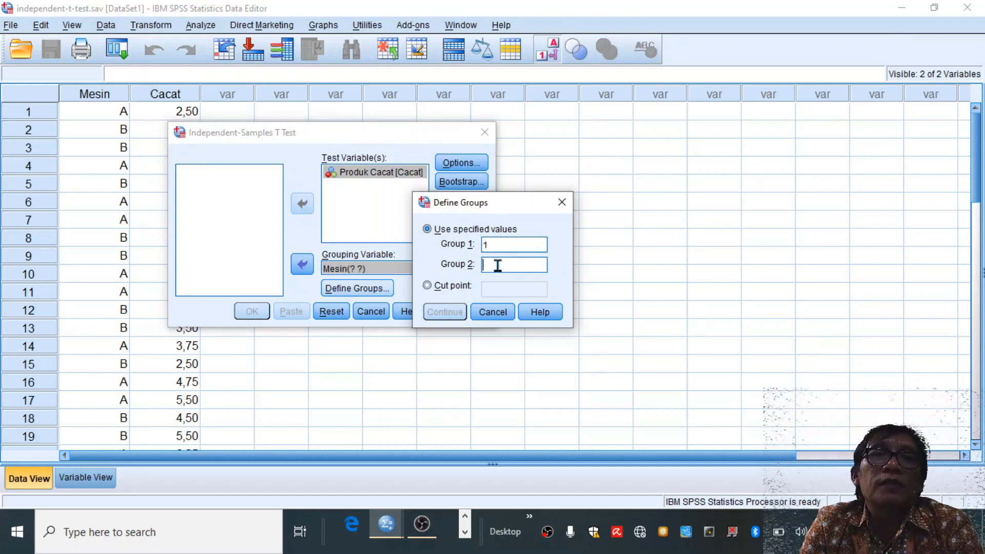
{"action": "type", "text": "2"}
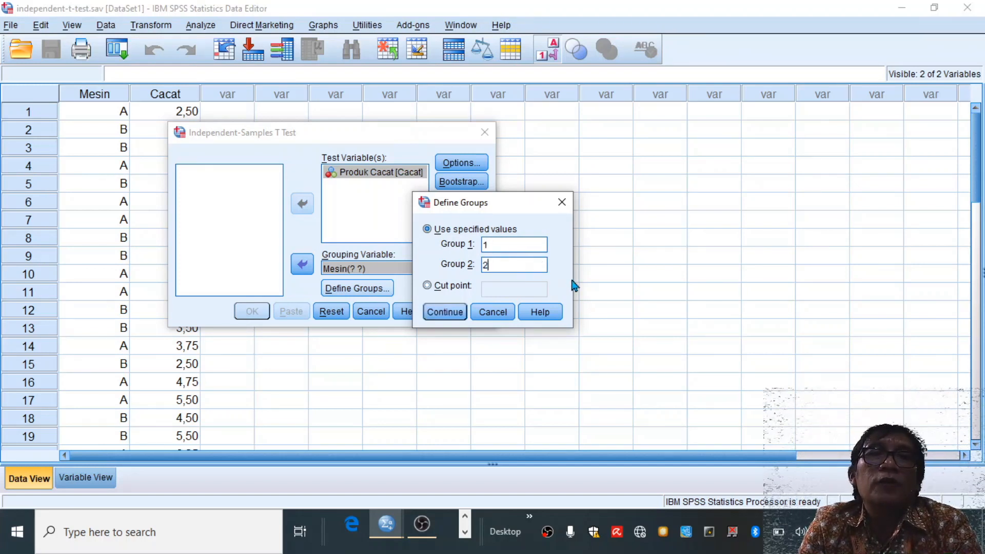
{"action": "left_click", "coordinate": [444, 313]}
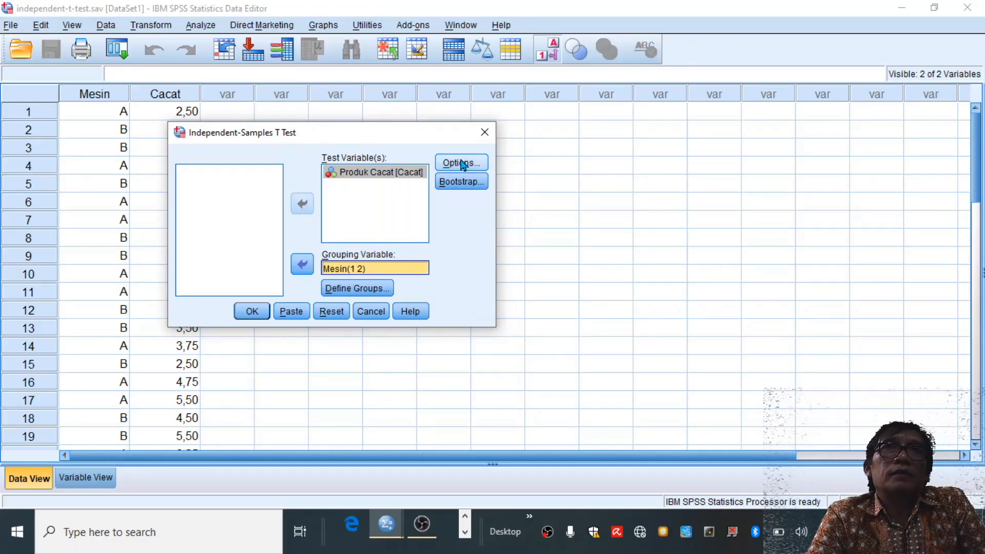
- Check the confidence interval and missing value options without changing them, and run the independent-samples t test
{"action": "left_click", "coordinate": [461, 163]}
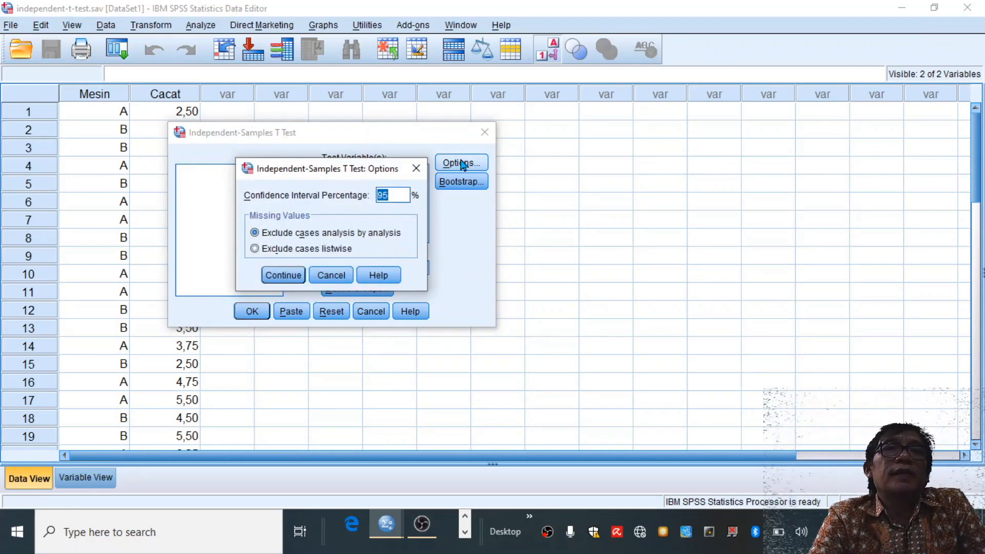
{"action": "left_click", "coordinate": [336, 278]}
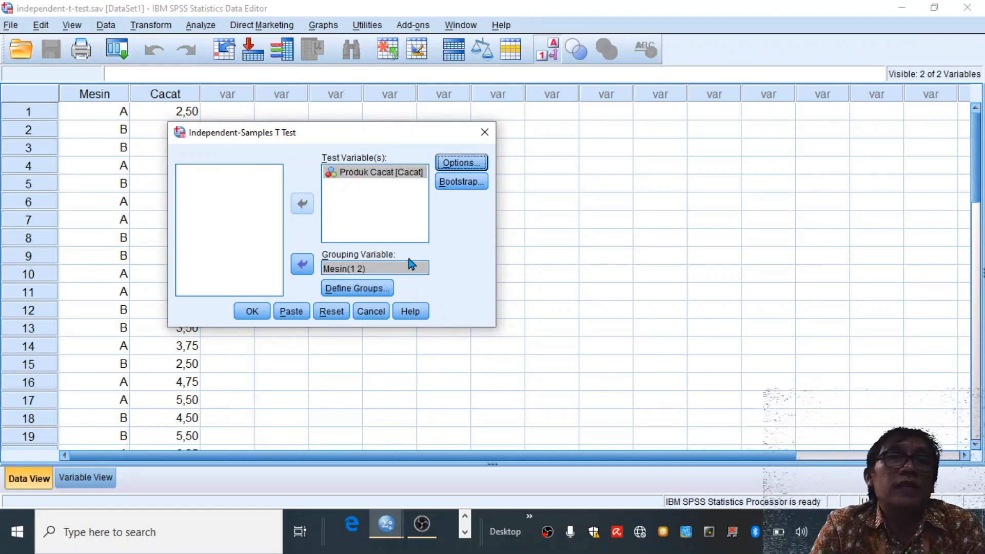
{"action": "left_click", "coordinate": [253, 314]}
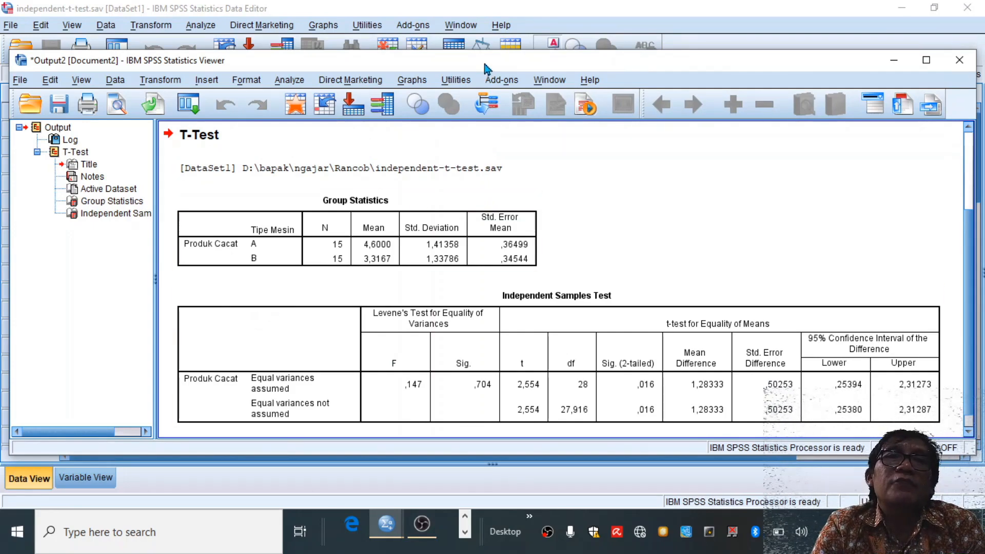
{"action": "left_click_drag", "start_coordinate": [485, 65], "coordinate": [780, 91]}
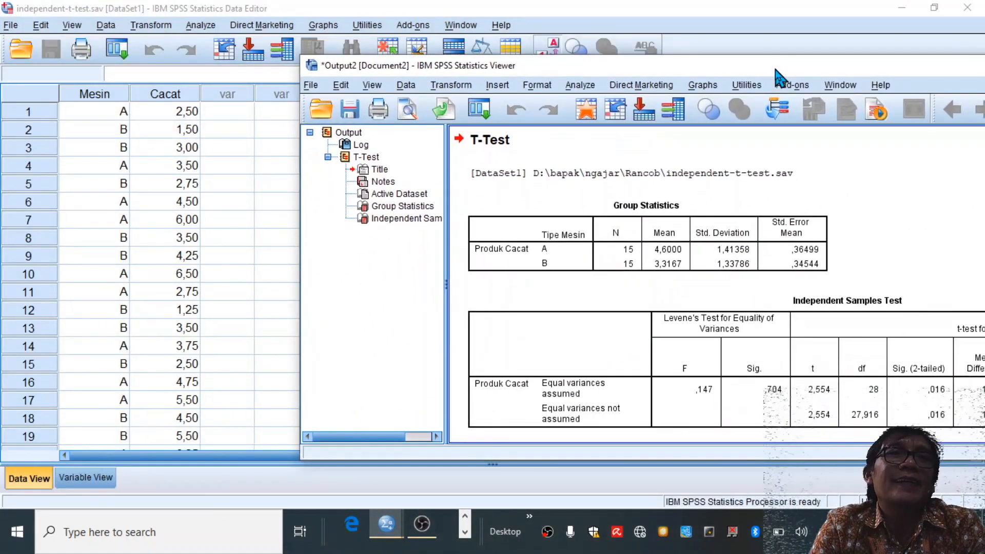
{"action": "left_click_drag", "start_coordinate": [775, 69], "coordinate": [512, 48]}
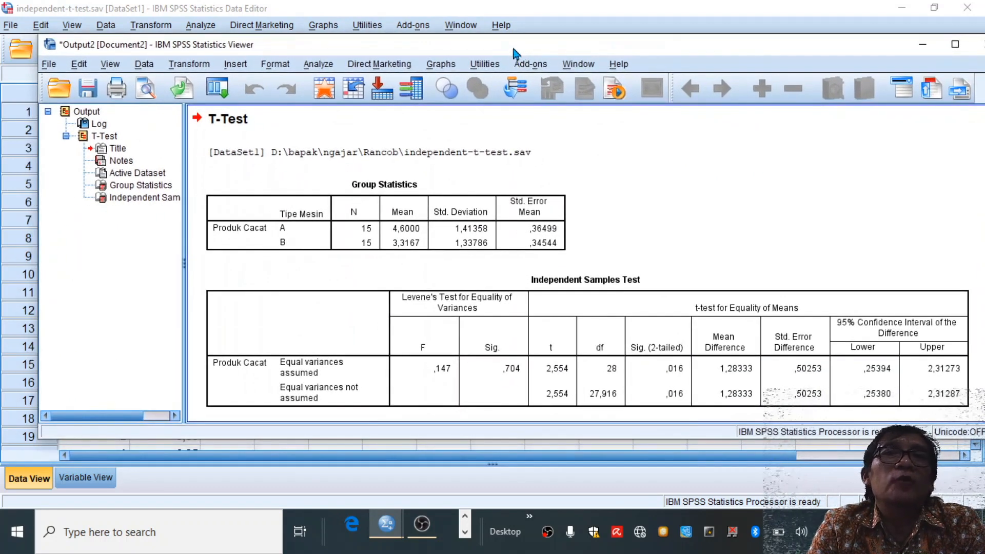
{"action": "left_click", "coordinate": [49, 67]}
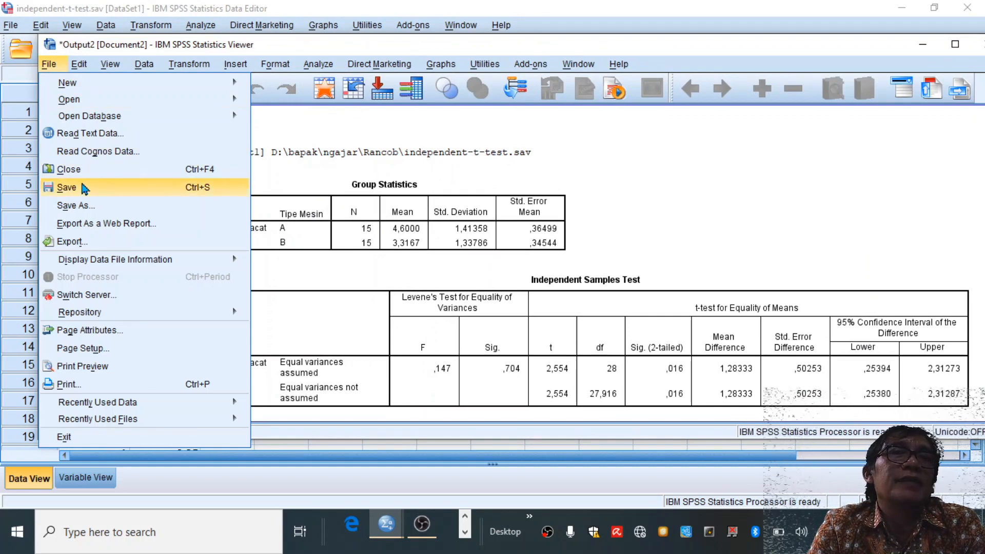
{"action": "left_click", "coordinate": [77, 54]}
{"action": "left_click", "coordinate": [57, 63]}
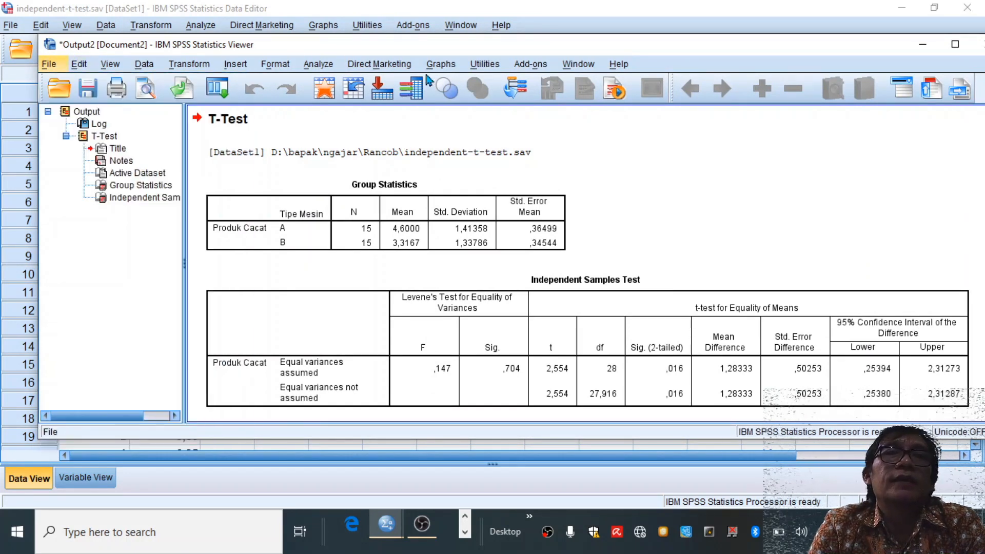
{"action": "left_click", "coordinate": [661, 143]}
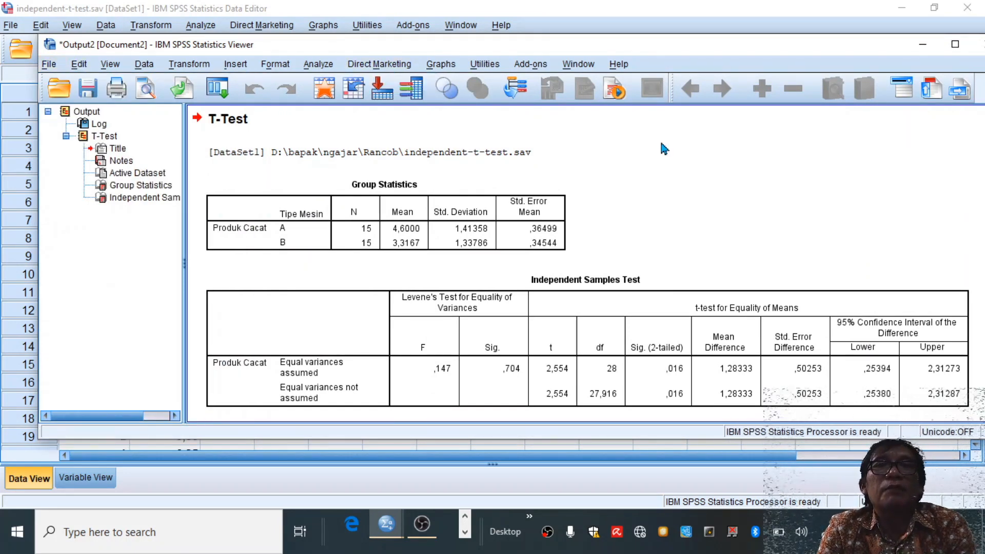
{"action": "left_click_drag", "start_coordinate": [623, 49], "coordinate": [624, 43]}
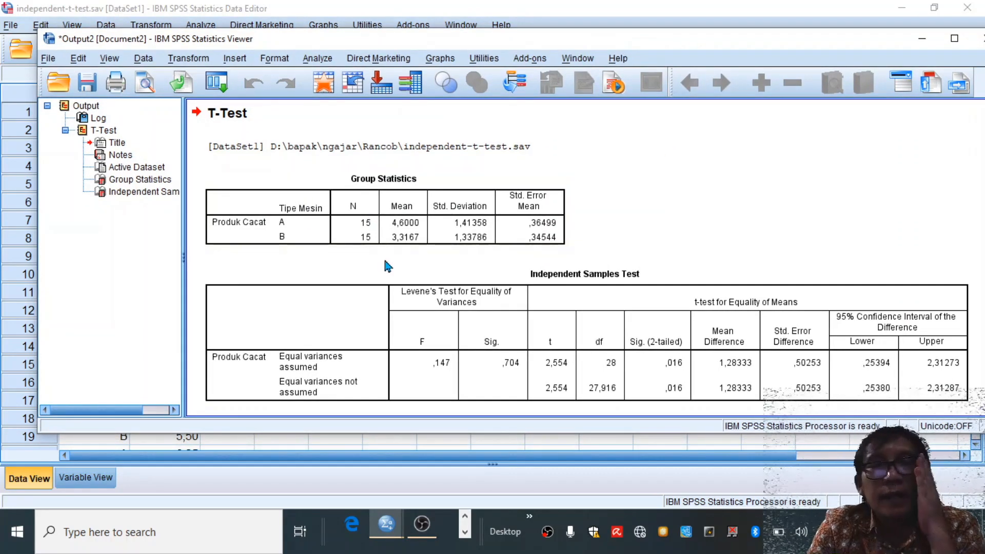
- Examine the Group Statistics table for machines A and B and the Levene's and t-test results in the Independent Samples Test table
{"action": "left_click", "coordinate": [374, 203]}
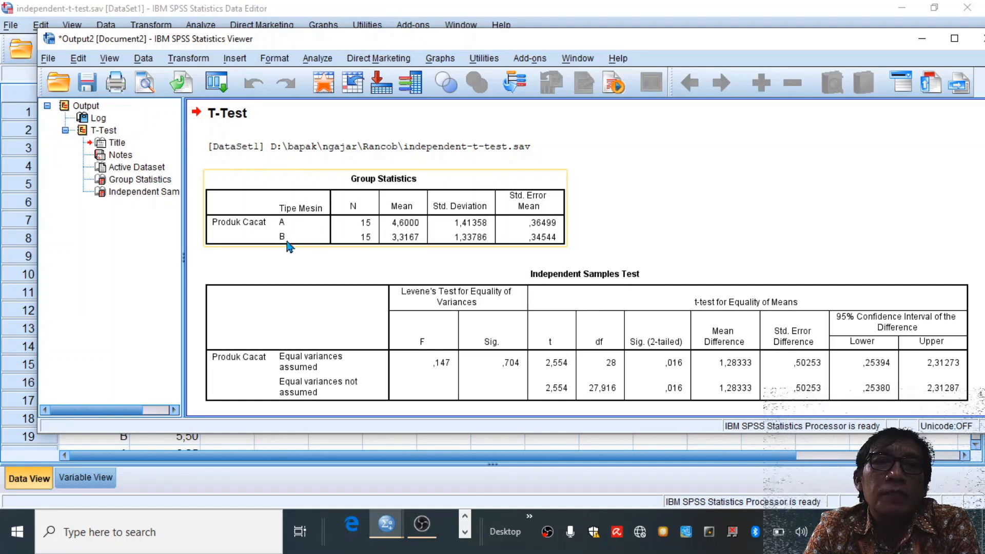
{"action": "left_click", "coordinate": [360, 256]}
{"action": "left_click", "coordinate": [408, 241]}
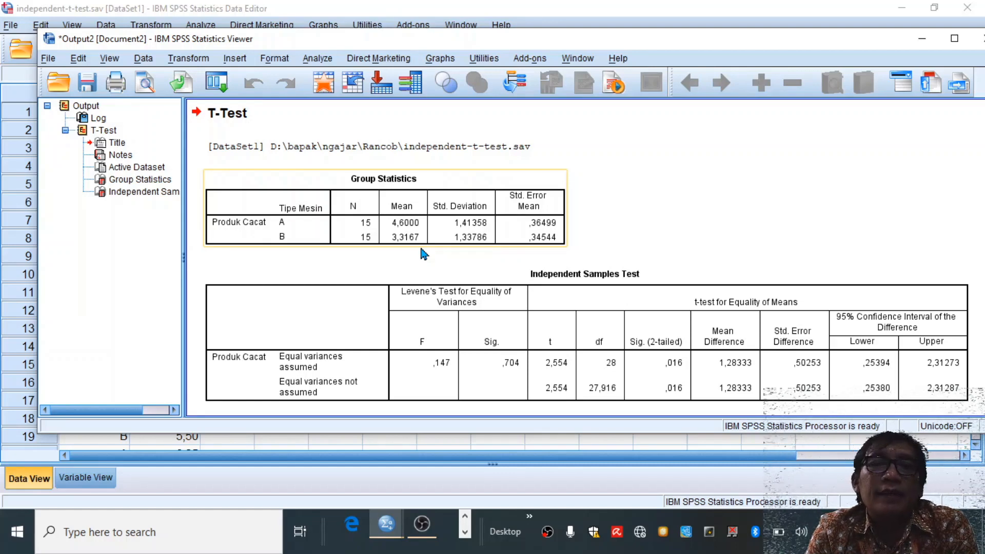
{"action": "left_click", "coordinate": [595, 380]}
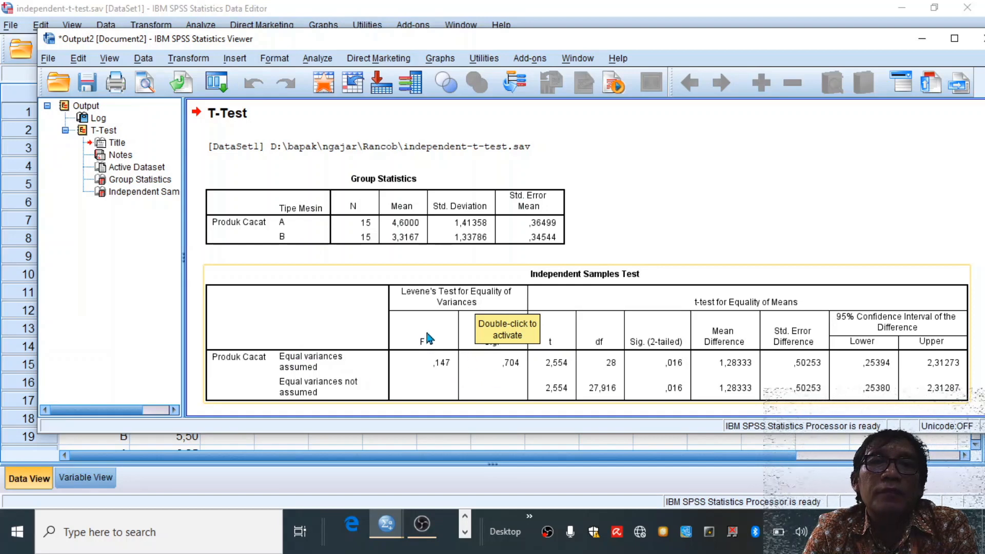
{"action": "left_click", "coordinate": [408, 322]}
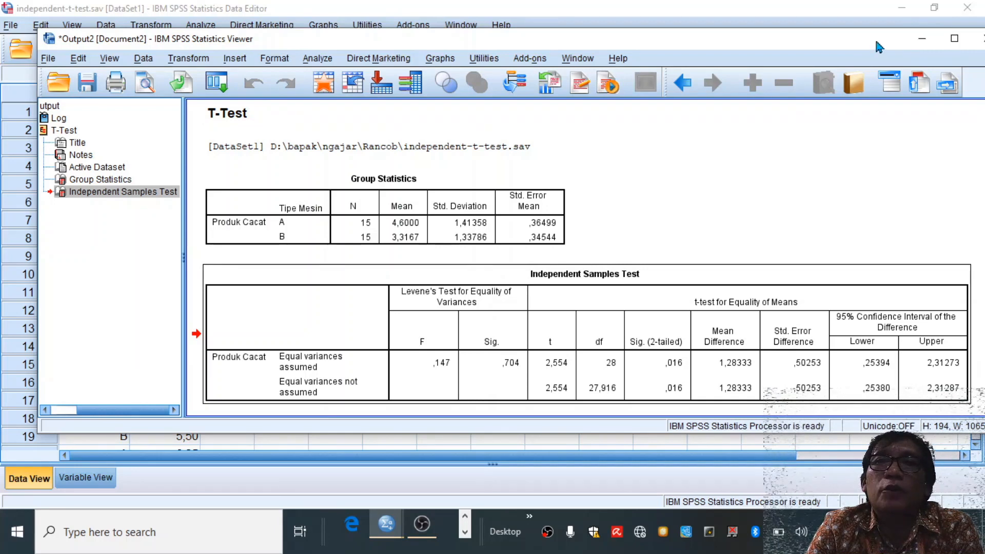
- Close the t test output document without saving its contents
{"action": "left_click_drag", "start_coordinate": [877, 43], "coordinate": [814, 52]}
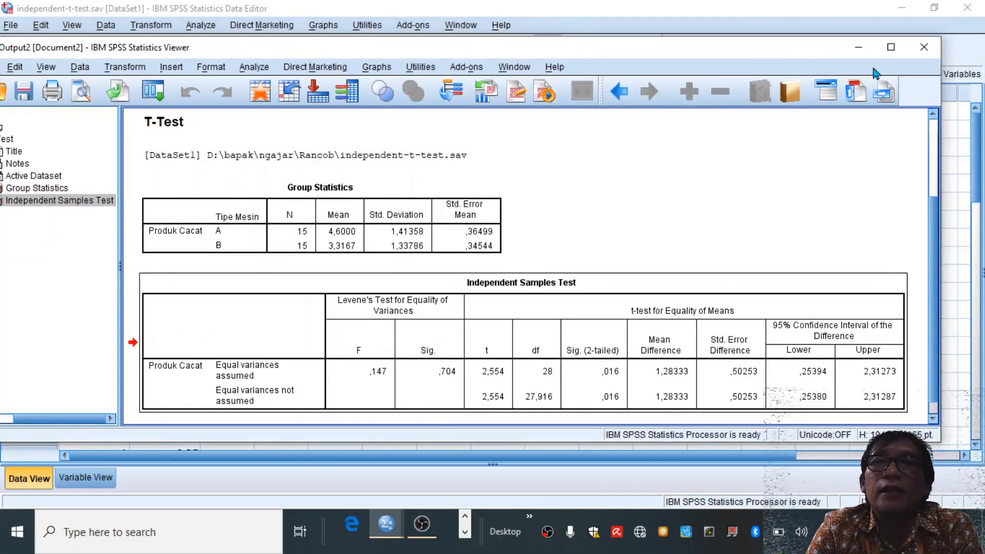
{"action": "left_click", "coordinate": [924, 47]}
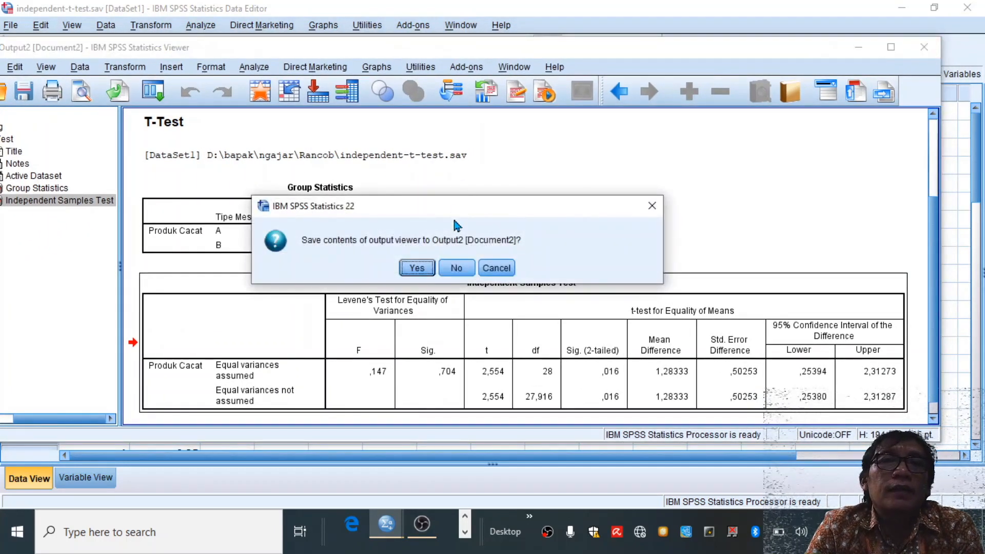
{"action": "left_click", "coordinate": [457, 268]}
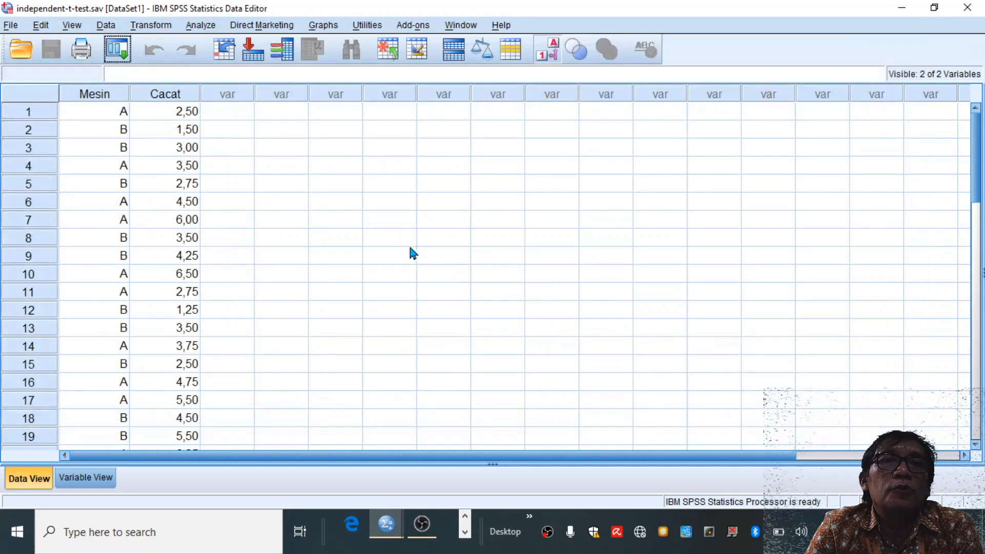
- Open the data file One-Way-ANOVA.sav from the Rancob folder
{"action": "left_click", "coordinate": [14, 29]}
{"action": "mouse_move", "coordinate": [61, 61]}
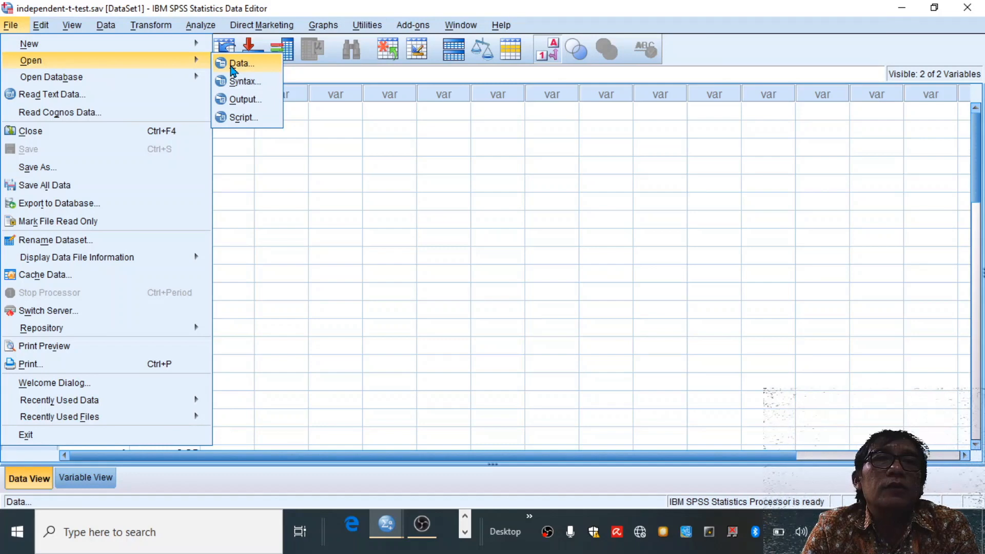
{"action": "left_click", "coordinate": [235, 64]}
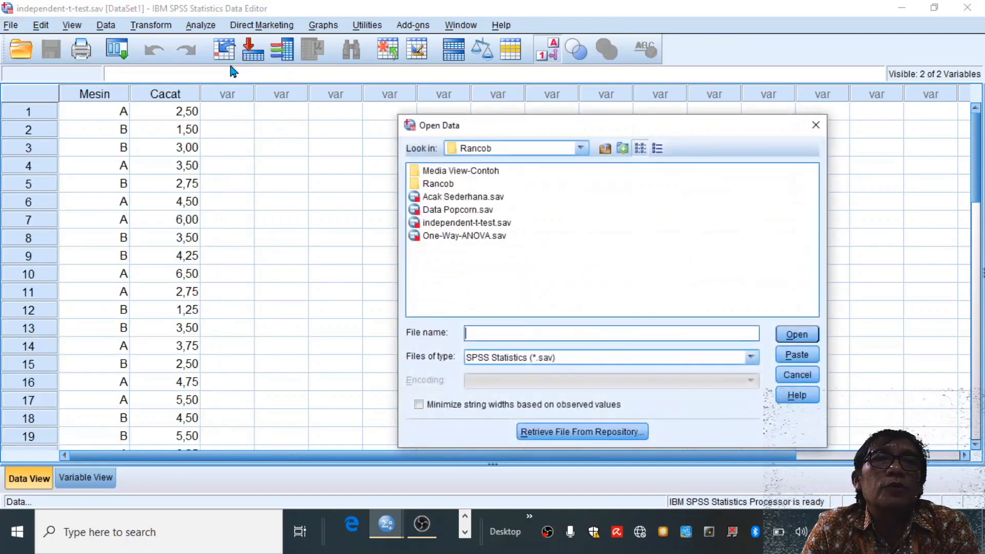
{"action": "left_click", "coordinate": [476, 239]}
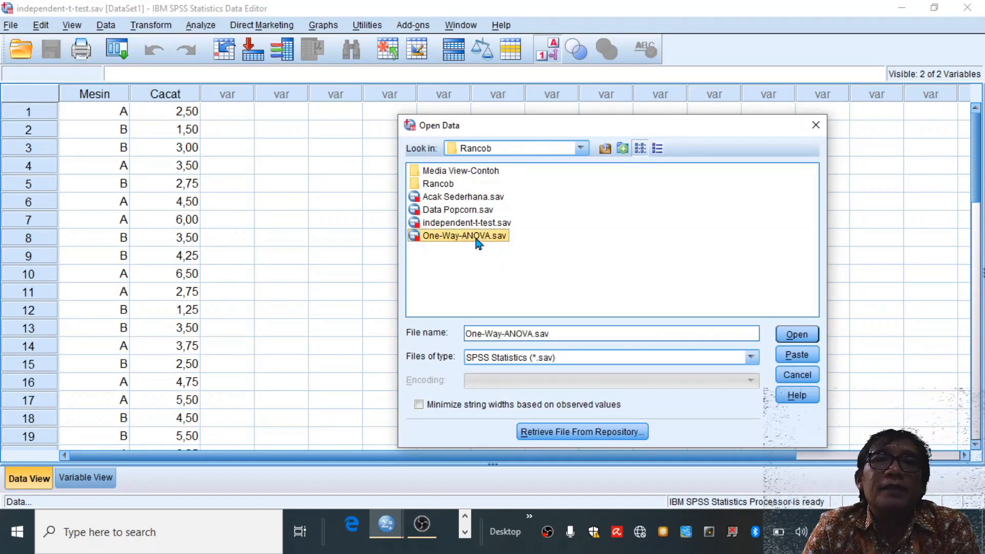
{"action": "left_click", "coordinate": [796, 335]}
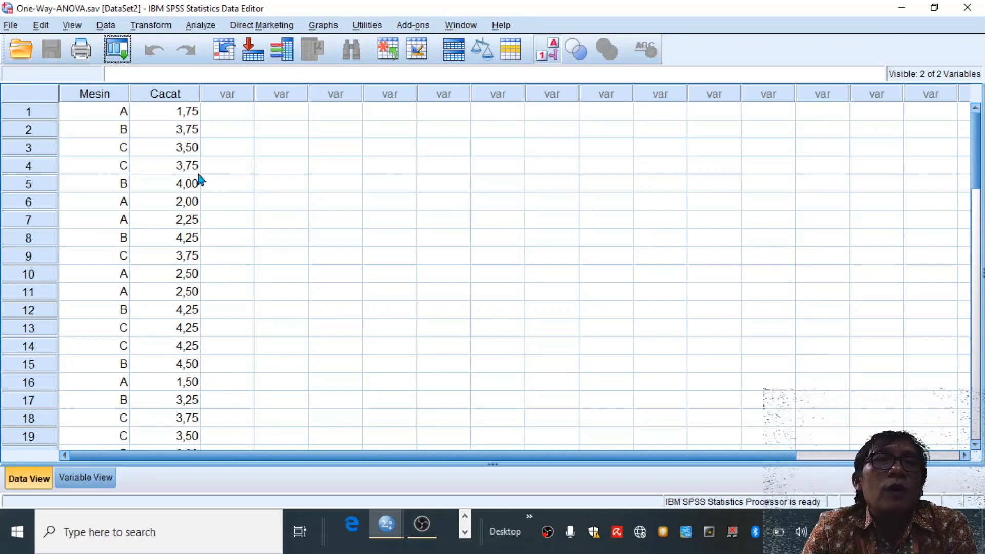
- Set up a one-way ANOVA with Produk Cacat as the dependent variable and Merek Mesin as the factor
{"action": "left_click", "coordinate": [203, 26]}
{"action": "mouse_move", "coordinate": [228, 98]}
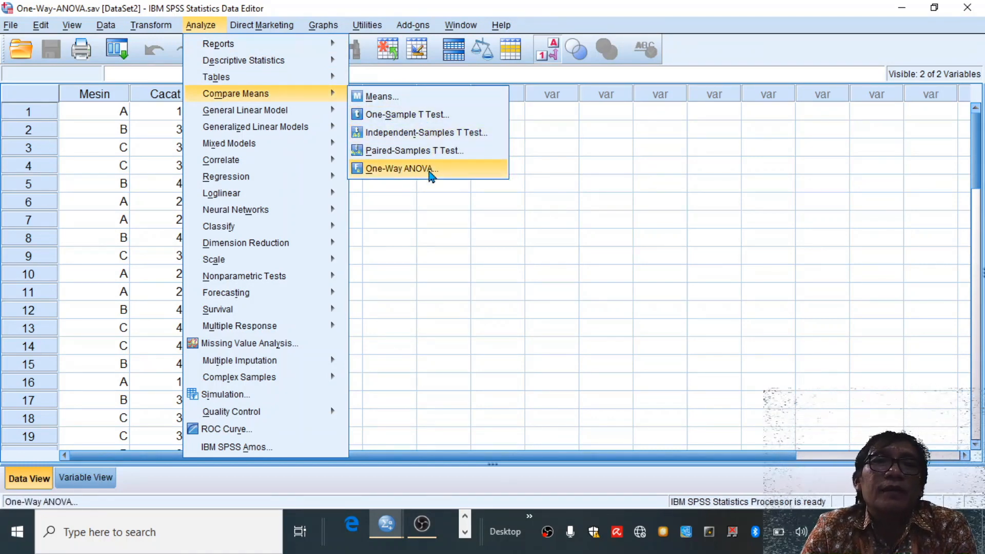
{"action": "left_click", "coordinate": [431, 175]}
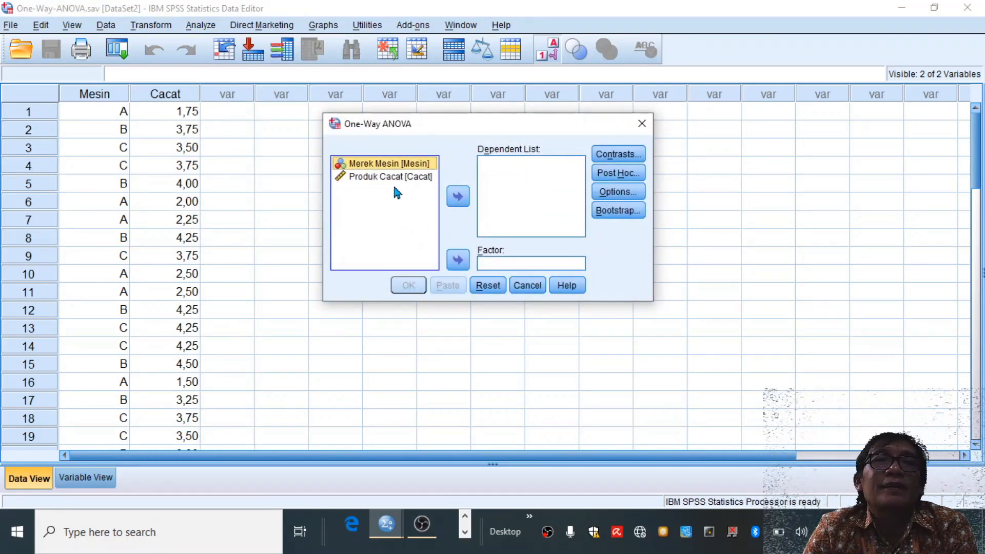
{"action": "left_click", "coordinate": [398, 177]}
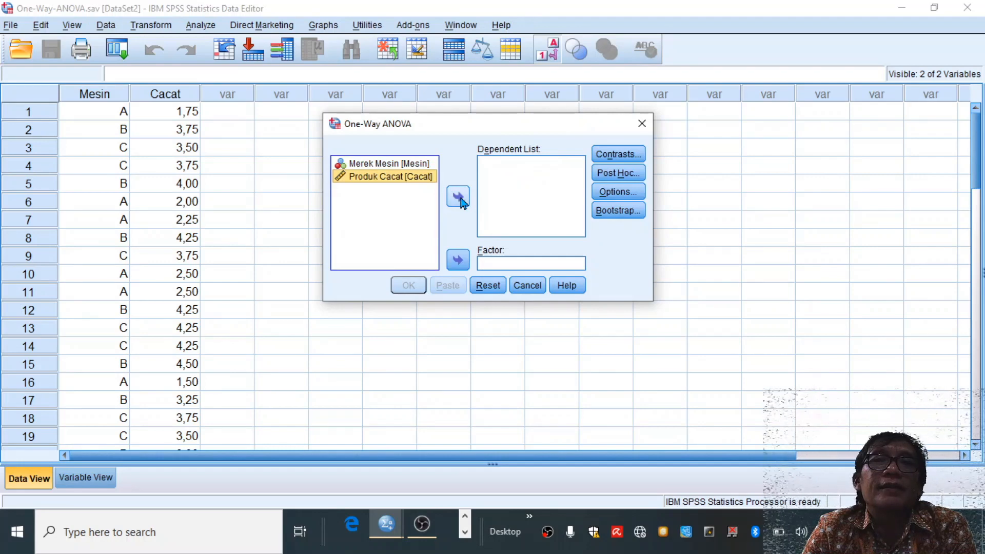
{"action": "left_click", "coordinate": [460, 199]}
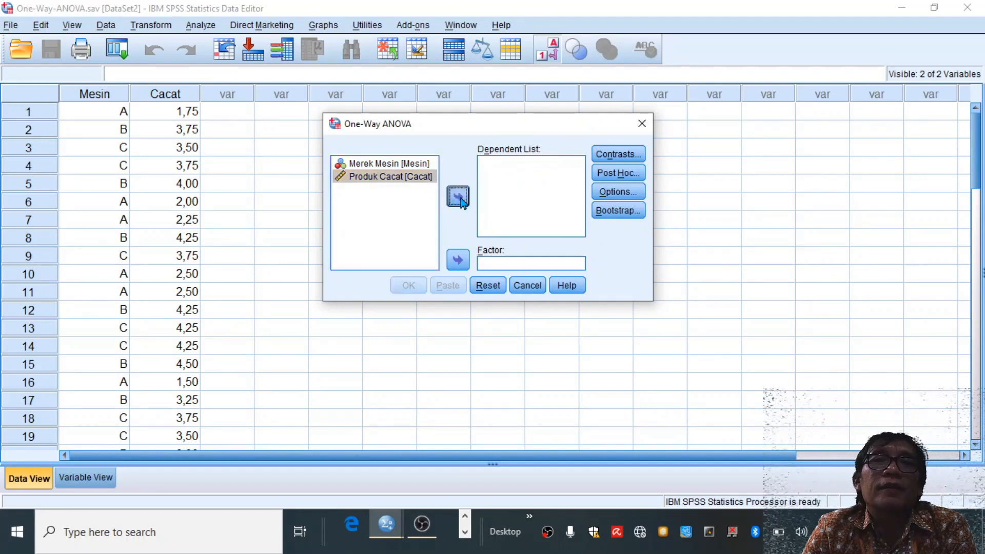
{"action": "left_click", "coordinate": [392, 167]}
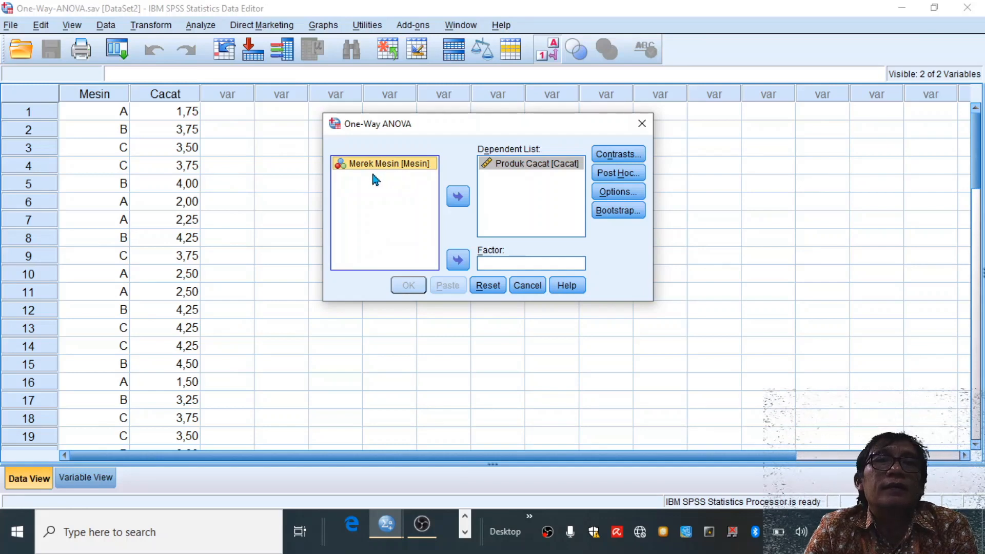
{"action": "left_click", "coordinate": [456, 262]}
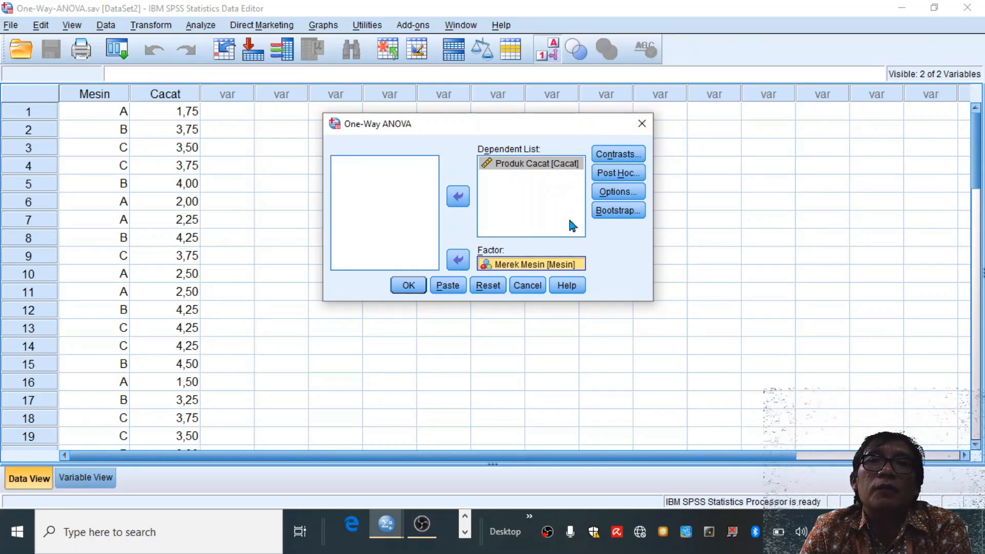
- Include descriptive statistics and a means plot in the one-way ANOVA options
{"action": "left_click", "coordinate": [616, 197]}
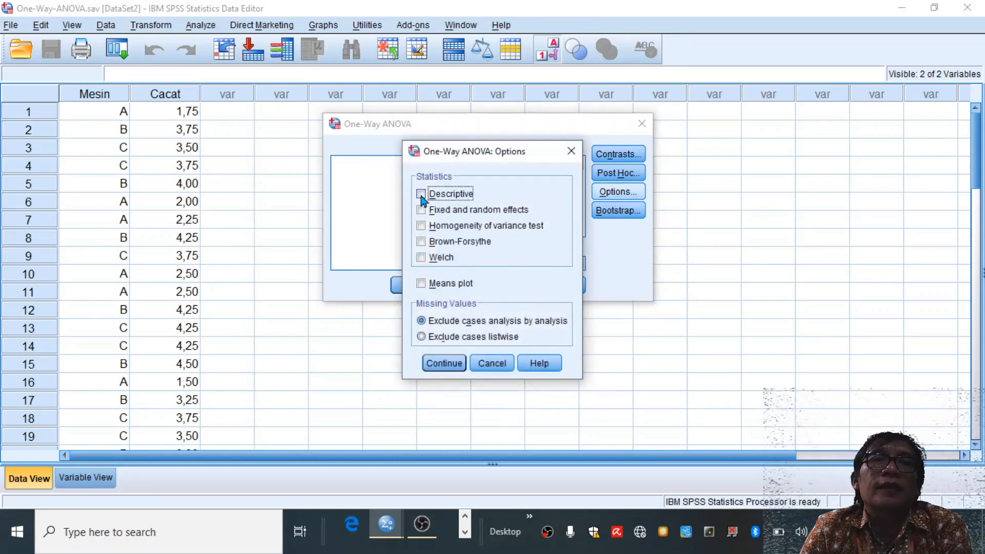
{"action": "left_click", "coordinate": [422, 195]}
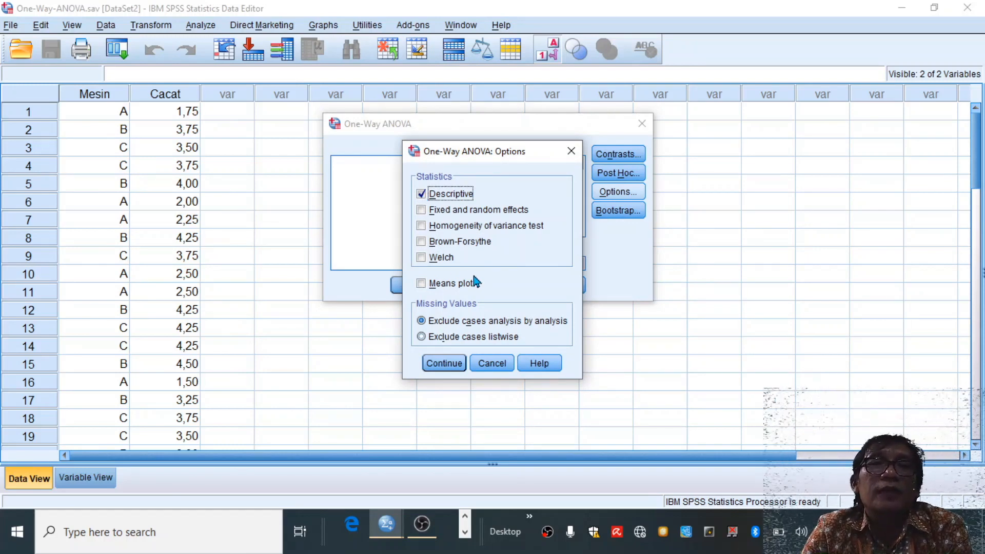
{"action": "left_click", "coordinate": [422, 285]}
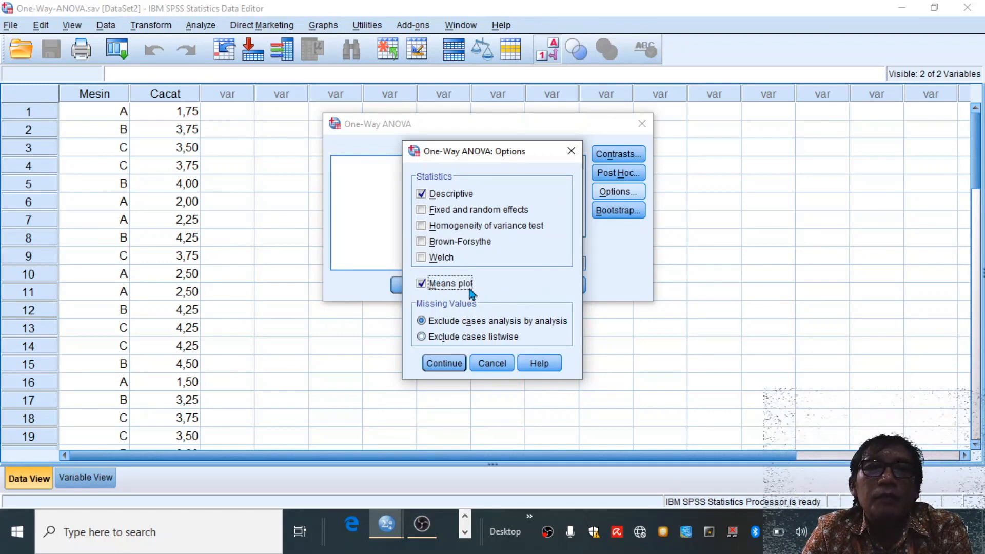
{"action": "left_click", "coordinate": [444, 363]}
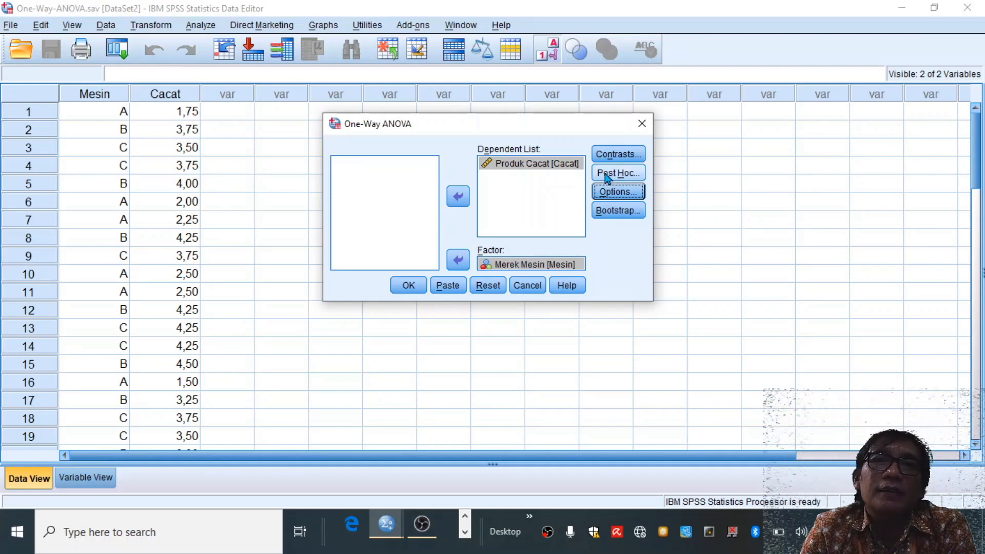
- Add the Tukey post hoc test under equal variances assumed and run the one-way ANOVA
{"action": "left_click", "coordinate": [627, 176]}
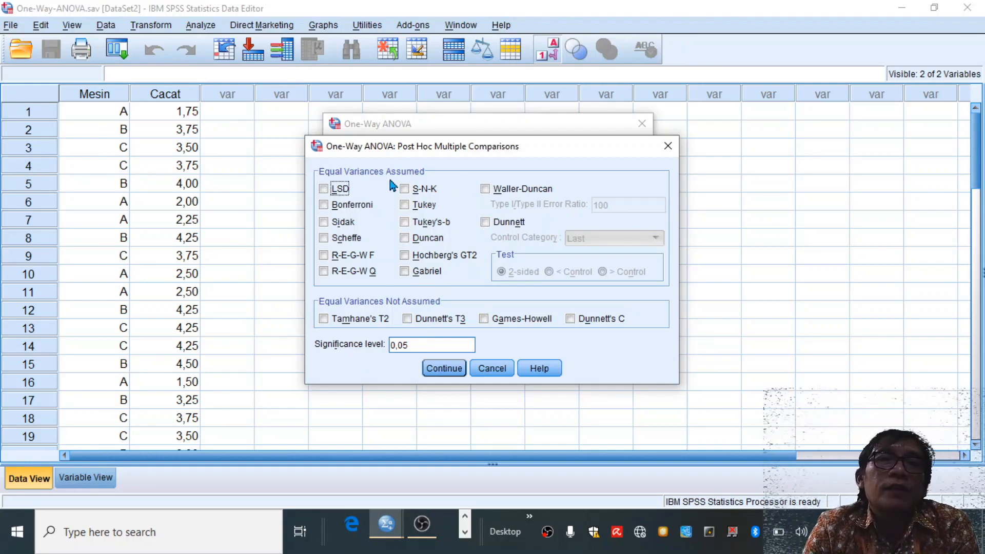
{"action": "left_click", "coordinate": [404, 205]}
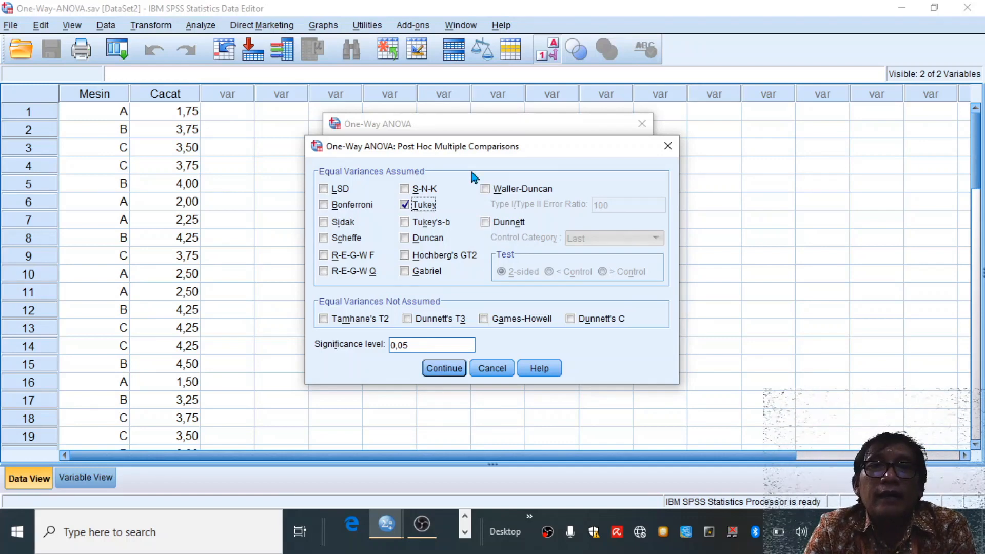
{"action": "left_click", "coordinate": [445, 368]}
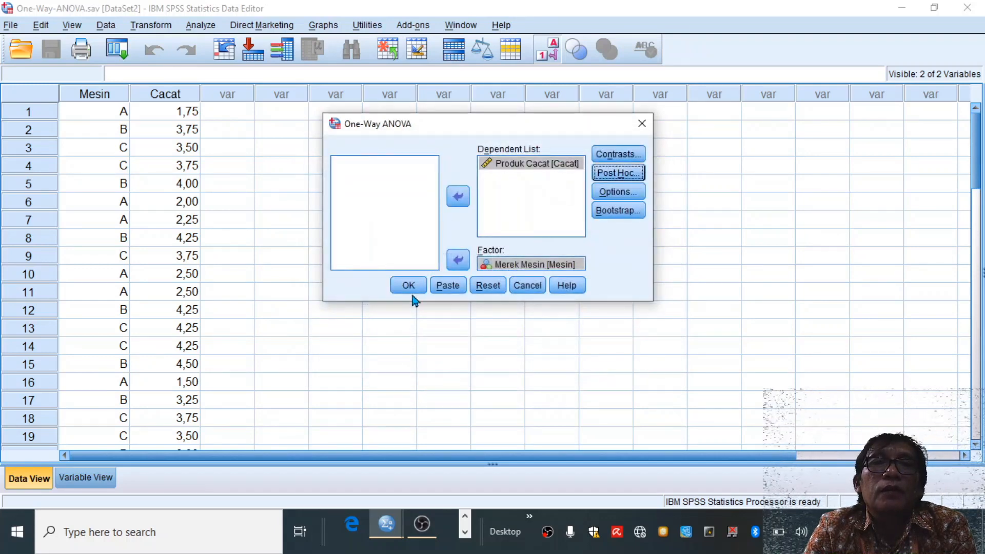
{"action": "left_click", "coordinate": [408, 286]}
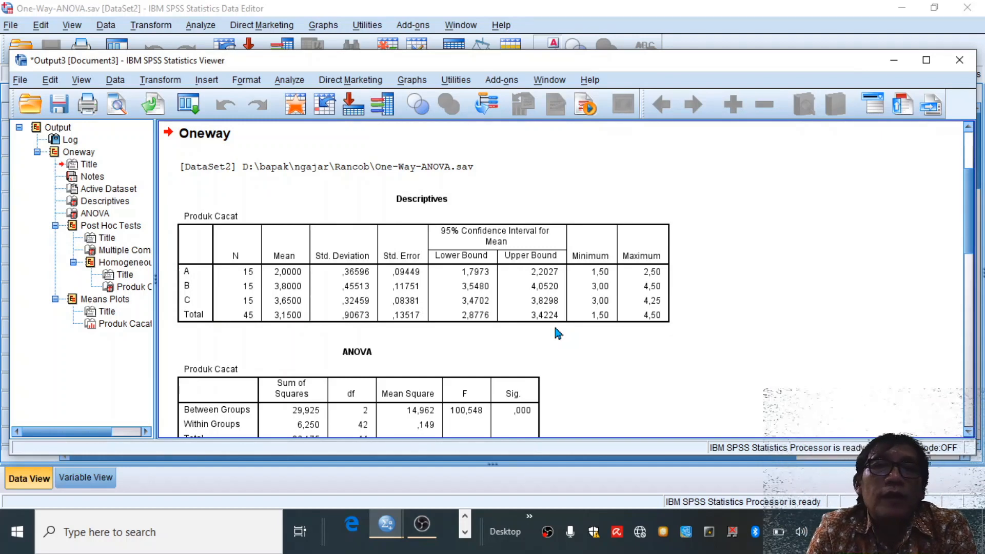
- Examine the Descriptives table for machines A, B and C and the F and significance values in the ANOVA table
{"action": "scroll", "coordinate": [968, 199], "scroll_direction": "down", "scroll_amount": 4}
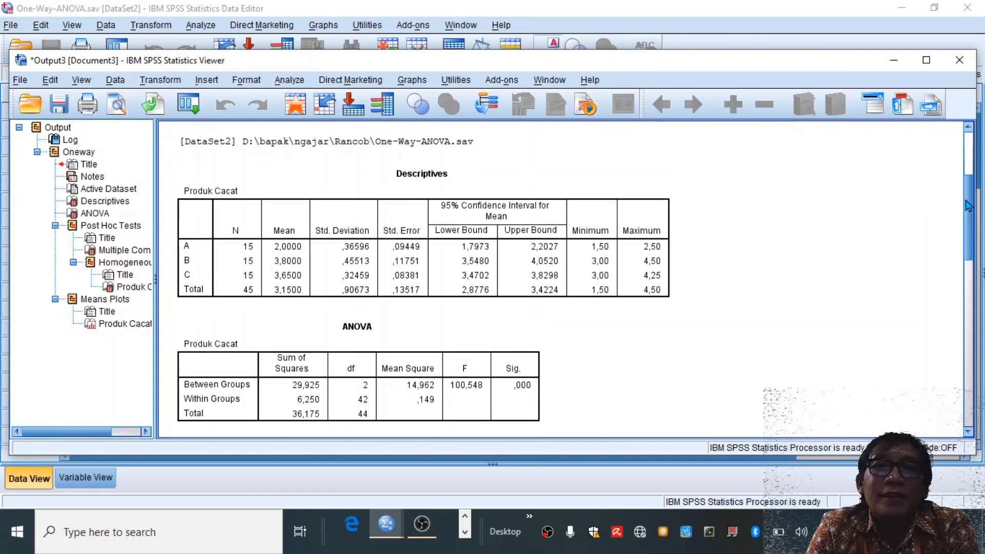
{"action": "left_click", "coordinate": [439, 271]}
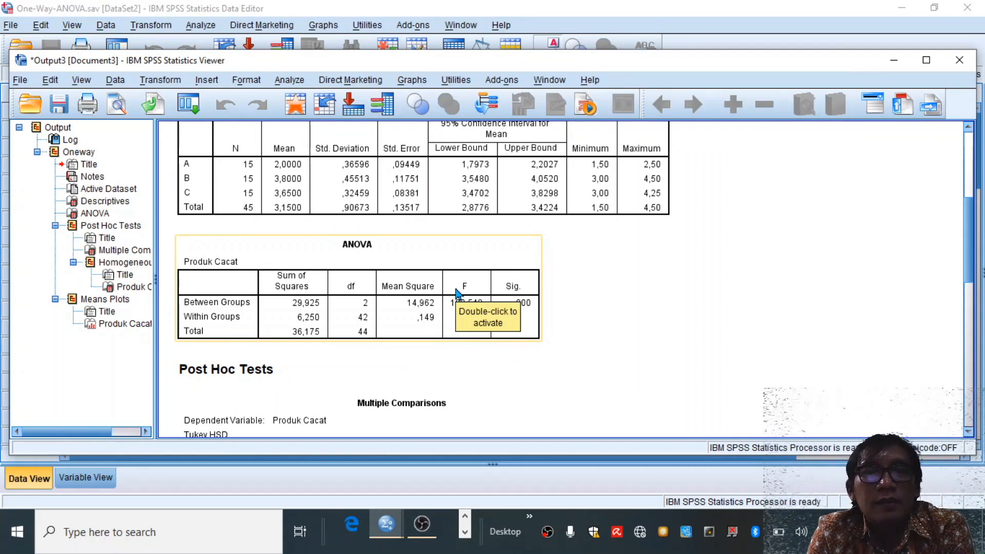
{"action": "left_click", "coordinate": [617, 275]}
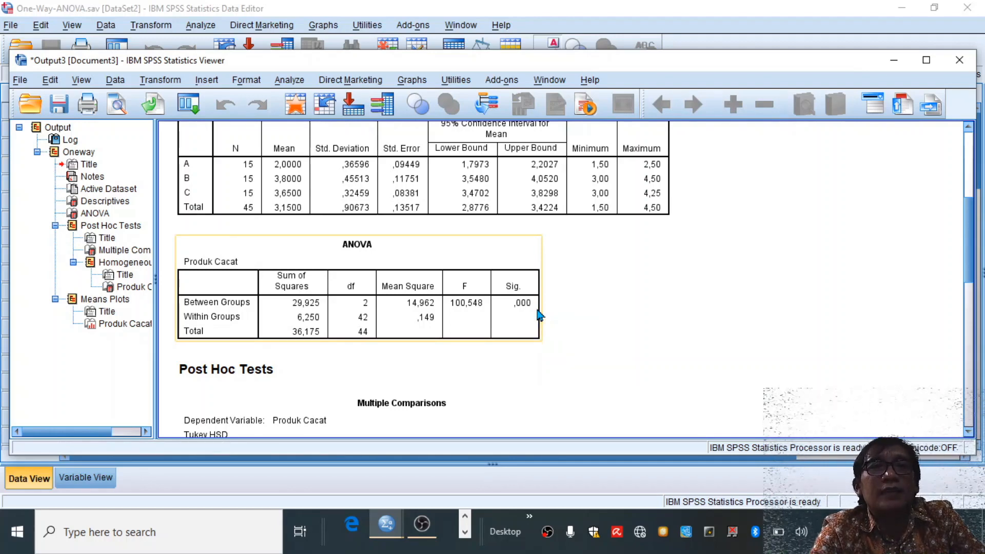
{"action": "left_click", "coordinate": [218, 163]}
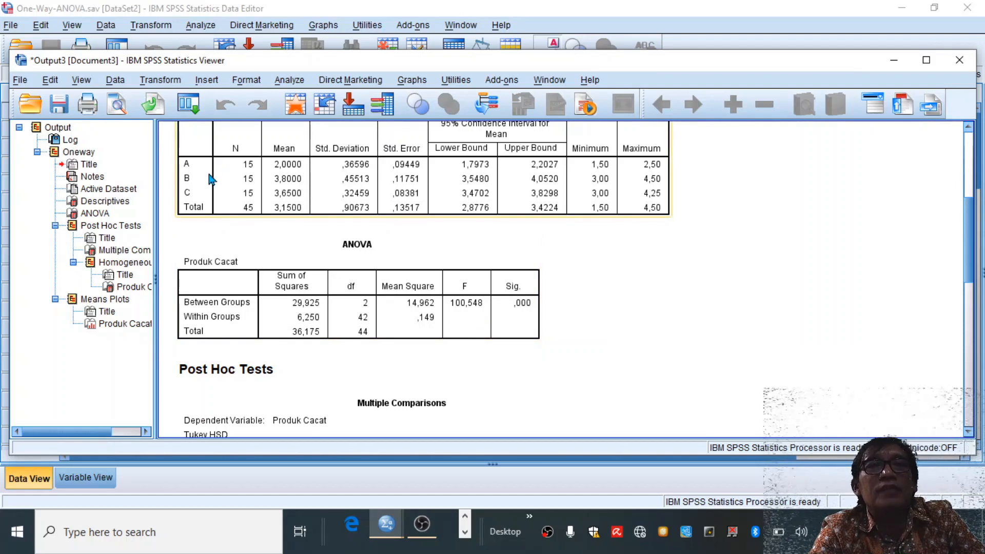
{"action": "left_click", "coordinate": [402, 300]}
{"action": "left_click", "coordinate": [605, 296]}
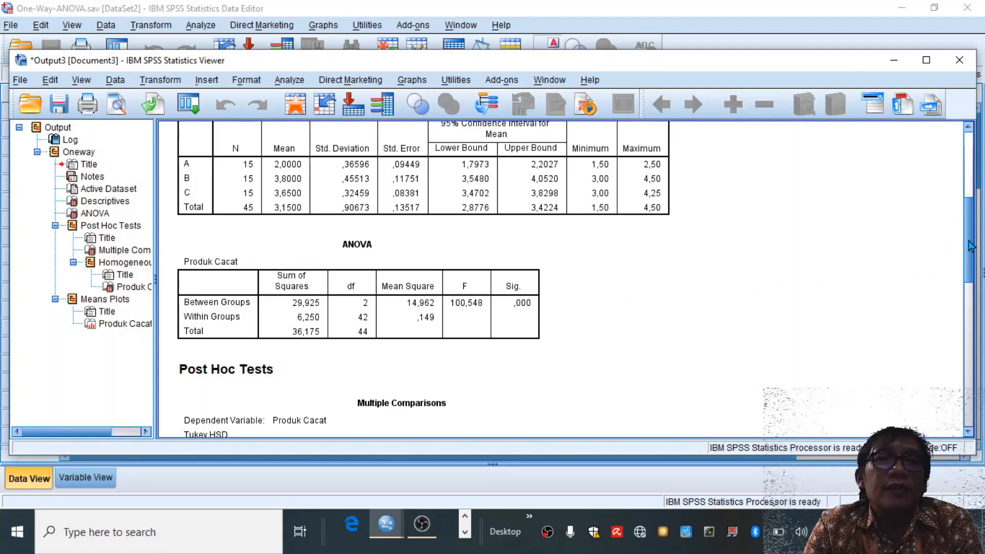
{"action": "left_click", "coordinate": [211, 204]}
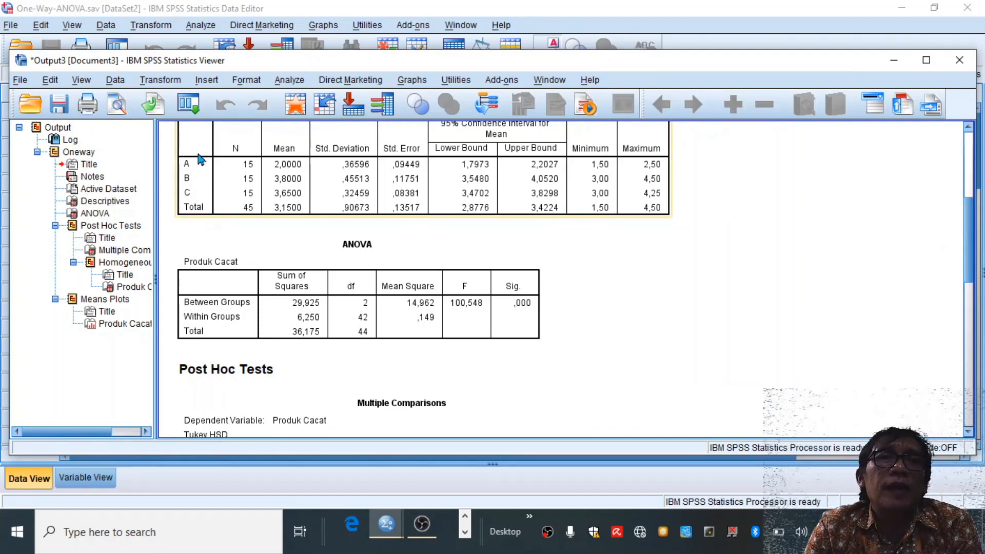
{"action": "left_click", "coordinate": [626, 265]}
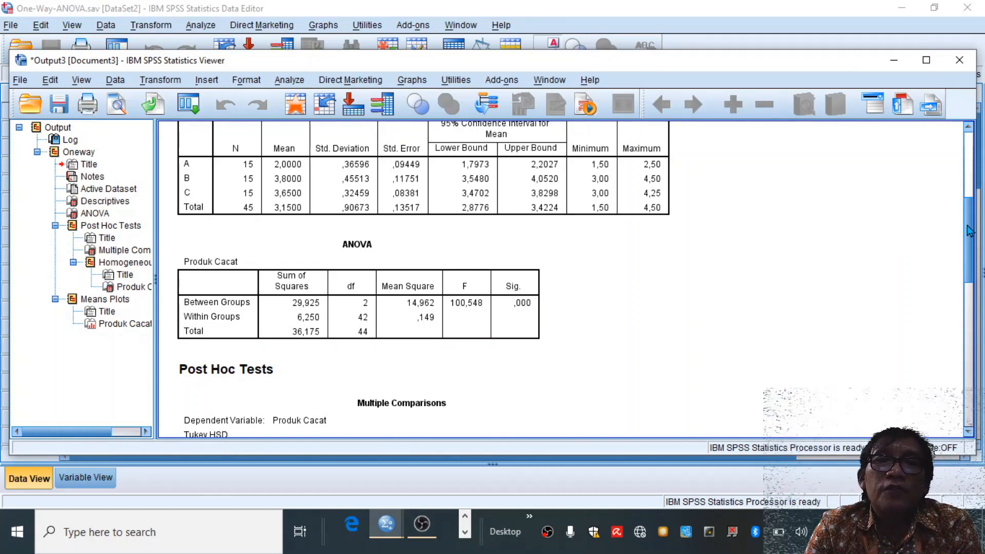
- Examine the Tukey HSD Multiple Comparisons table, the homogeneous subsets and the means plot of Produk Cacat by Merek Mesin
{"action": "left_click_drag", "start_coordinate": [969, 230], "coordinate": [969, 284]}
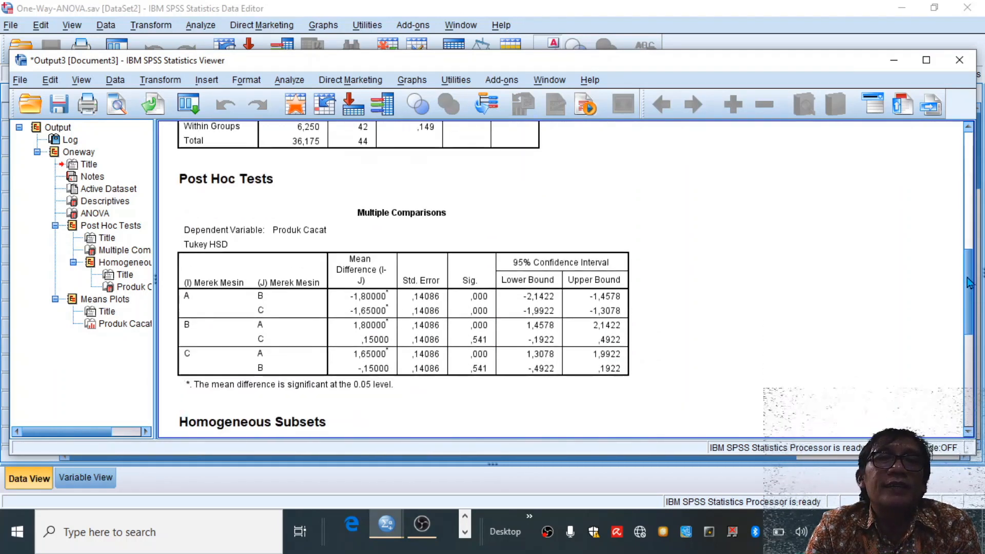
{"action": "left_click", "coordinate": [251, 327]}
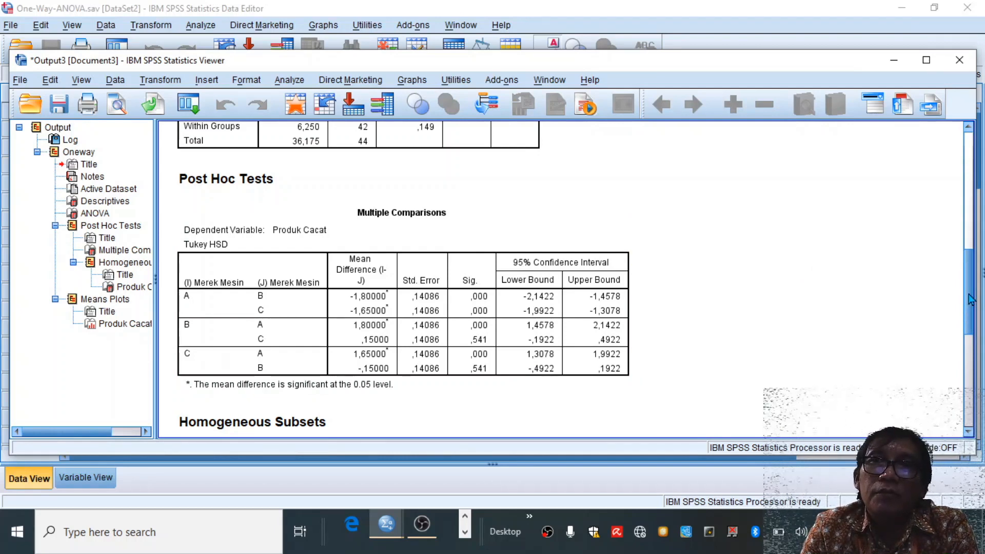
{"action": "left_click_drag", "start_coordinate": [970, 299], "coordinate": [967, 397]}
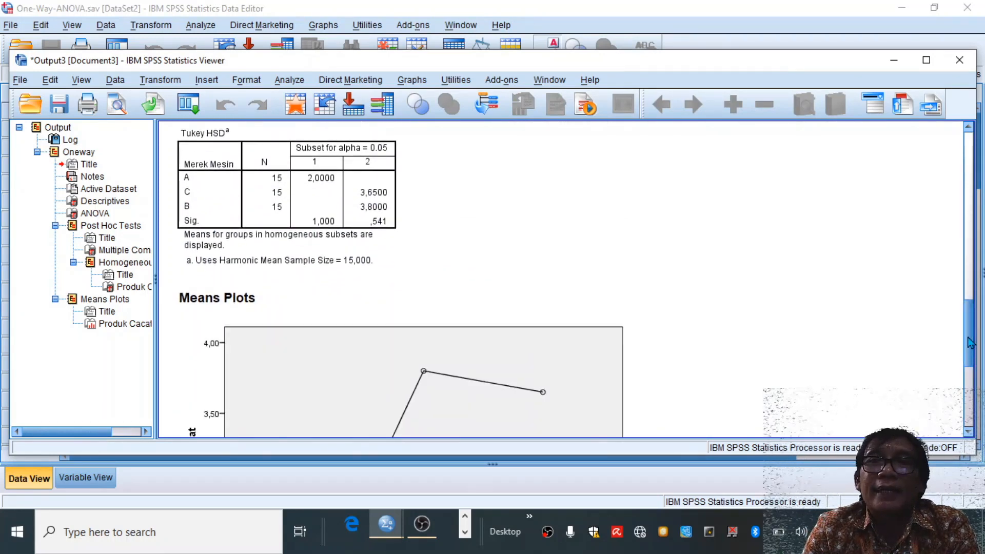
{"action": "left_click_drag", "start_coordinate": [968, 340], "coordinate": [972, 388]}
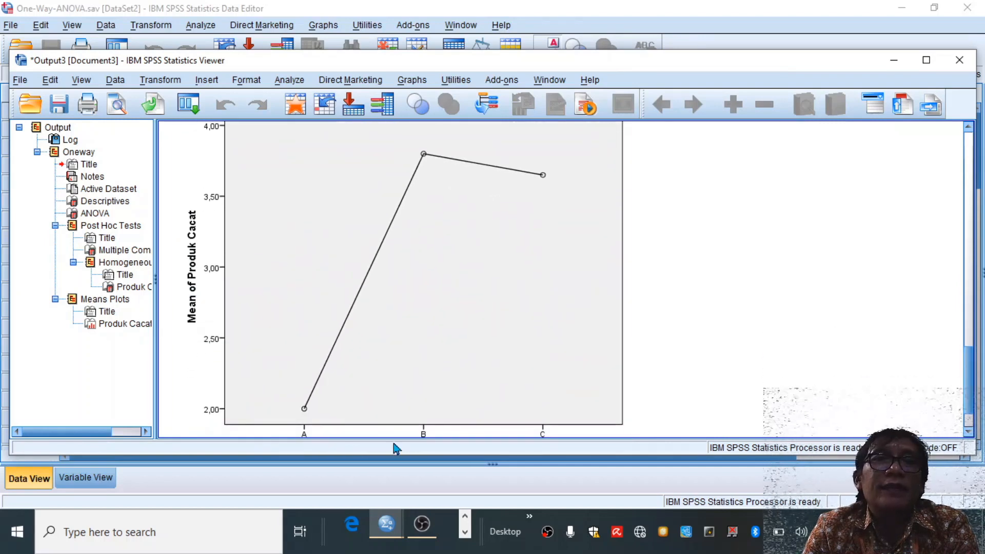
{"action": "left_click", "coordinate": [967, 432]}
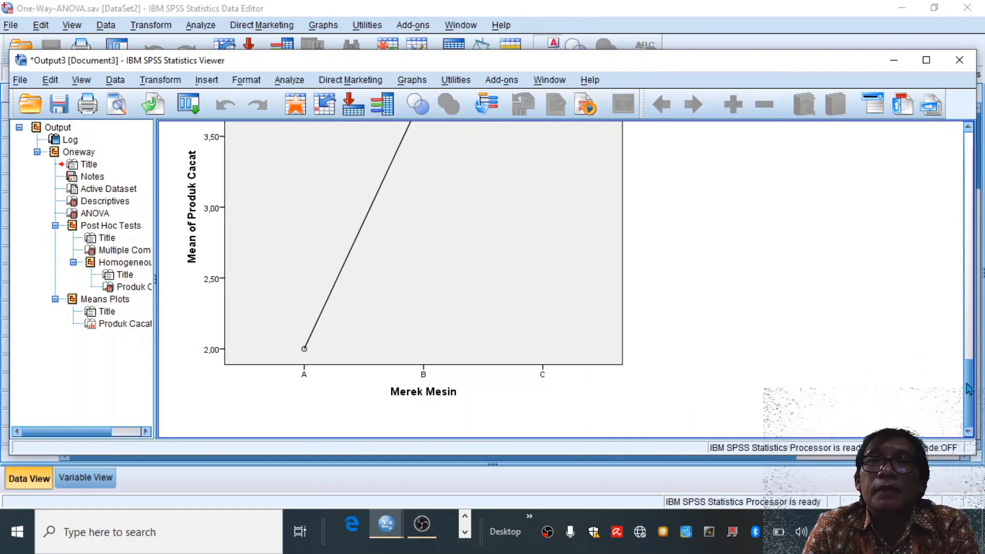
{"action": "scroll", "coordinate": [564, 325], "scroll_direction": "up", "scroll_amount": 2}
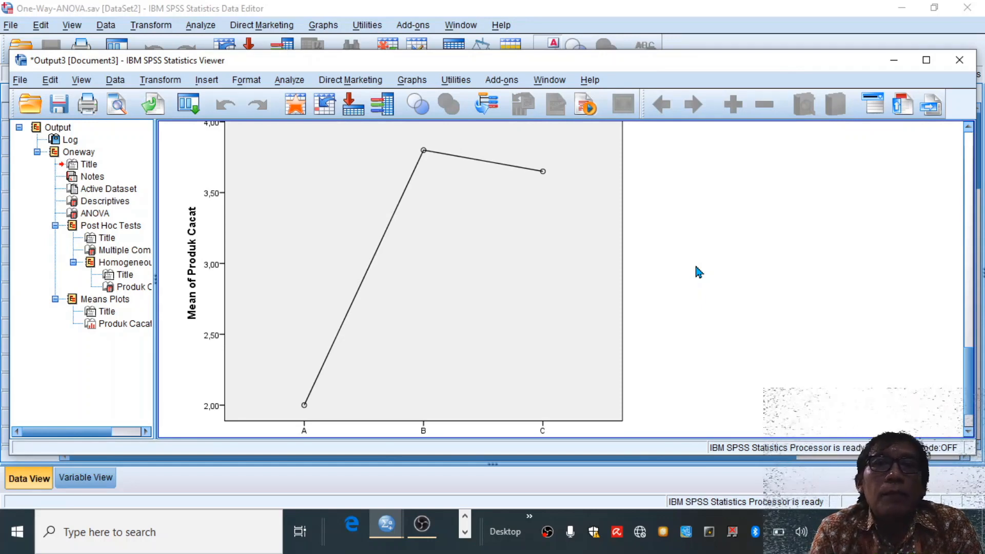
{"action": "left_click", "coordinate": [441, 159]}
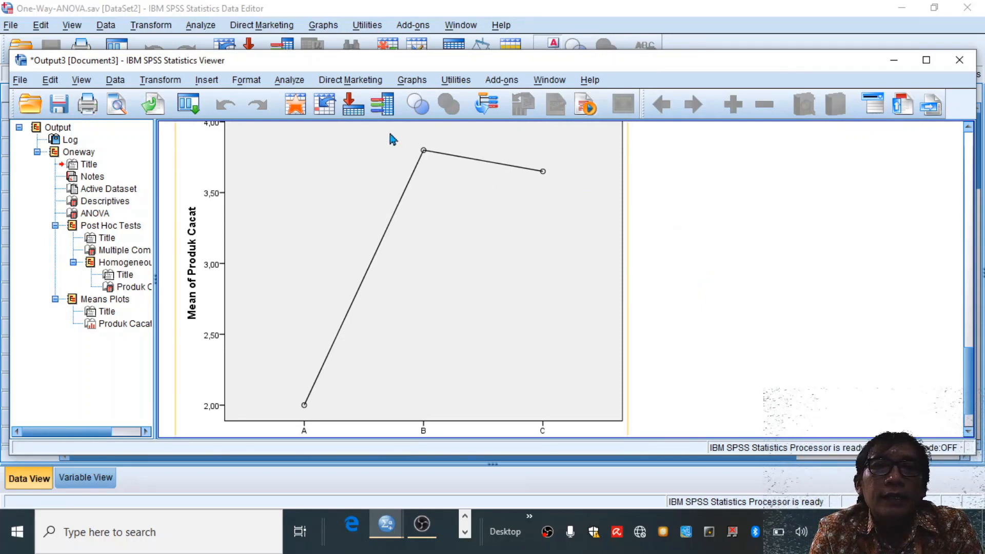